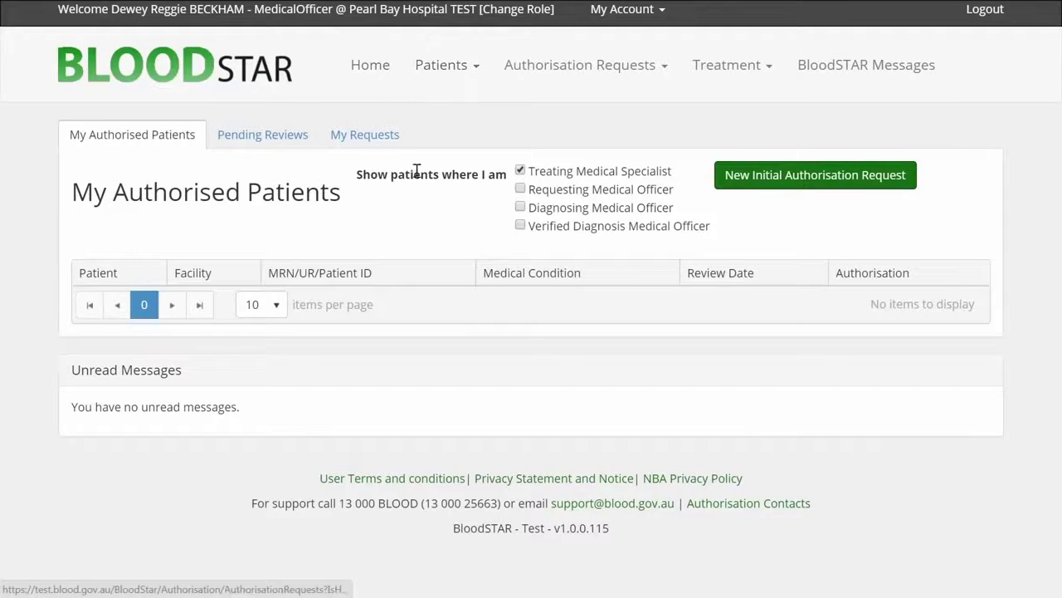
- Start a new initial authorisation request and search for the patient by given name, family name and date of birth
left_click(812, 184)
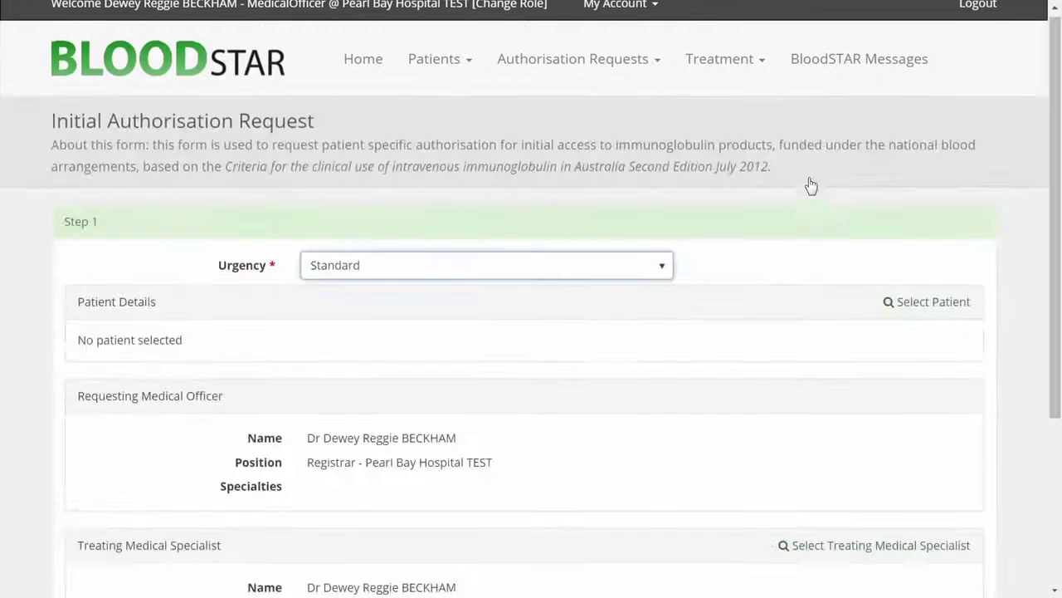
scroll(808, 185, "down", 3)
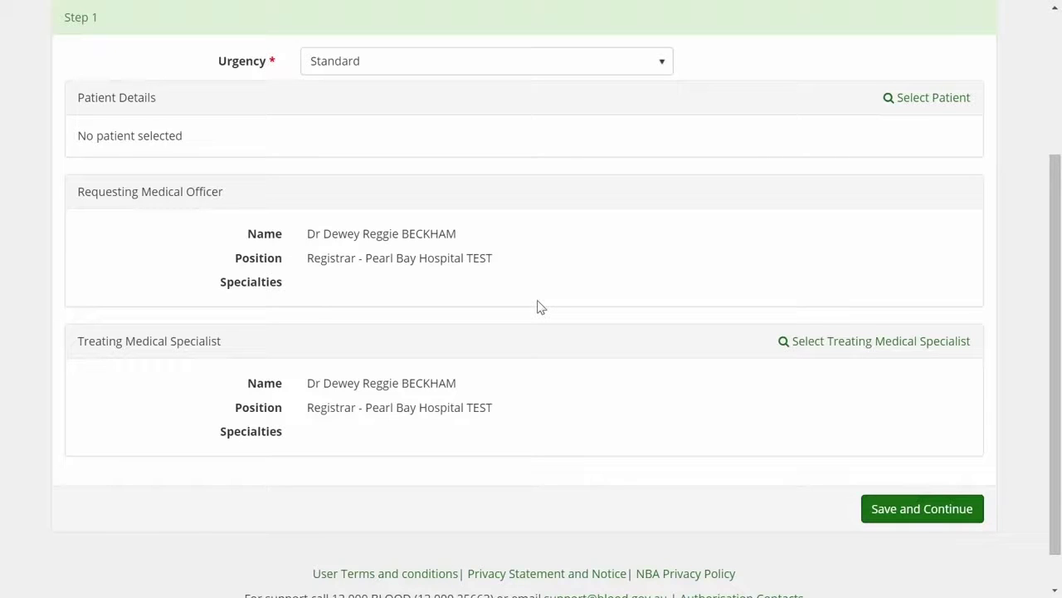
left_click(928, 98)
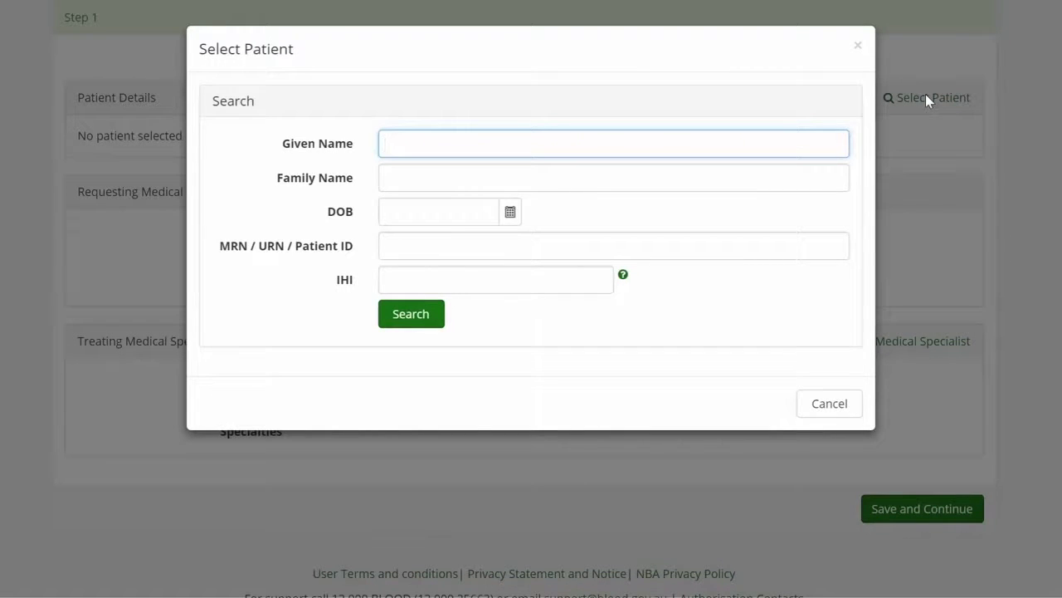
type("jane")
key("Tab")
type("Bloggs")
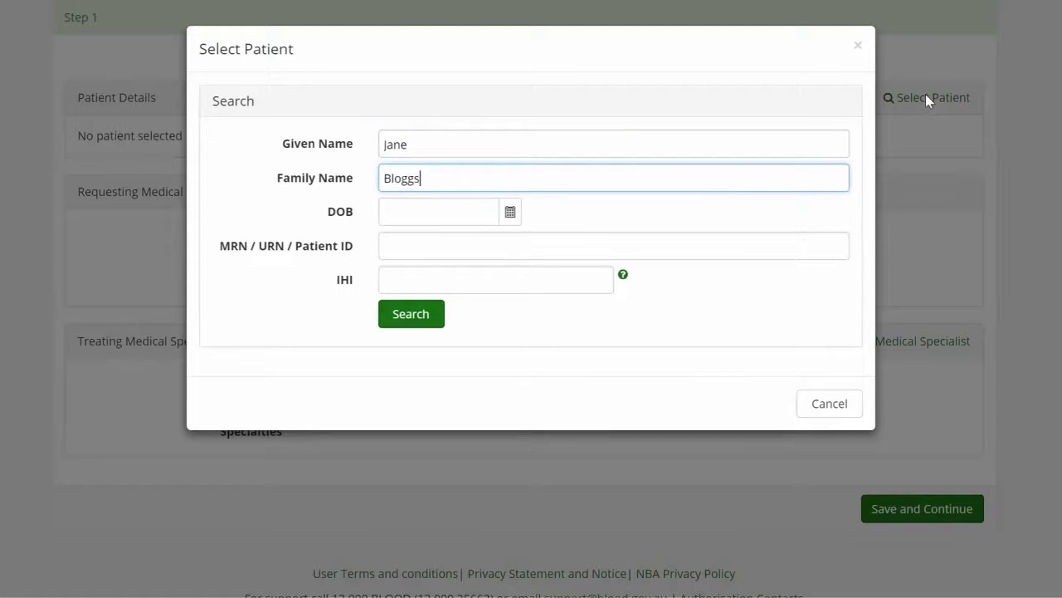
key("Tab")
type("01/01")
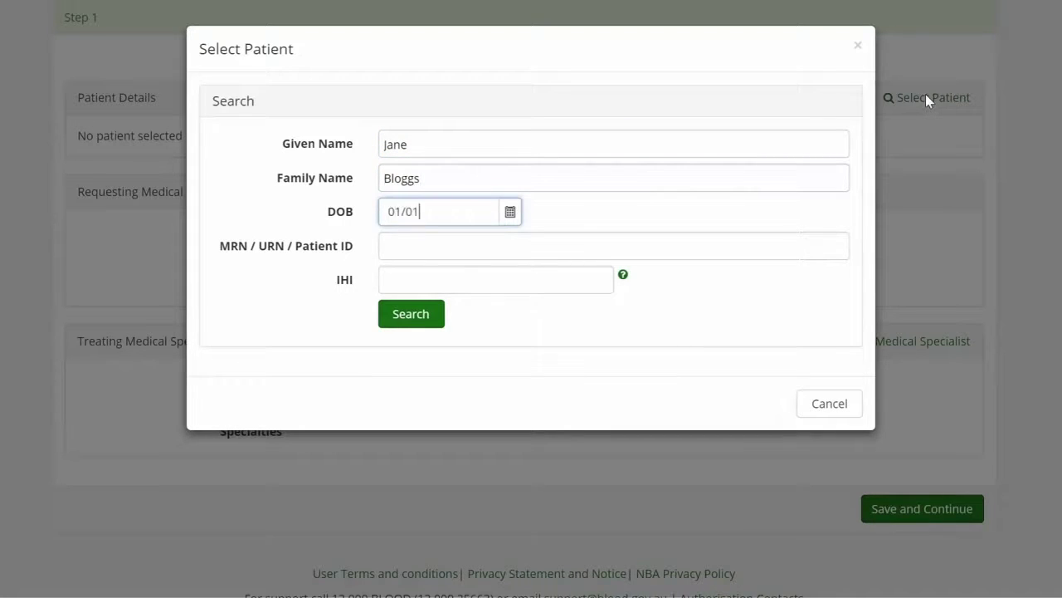
type("/1983")
key("Return")
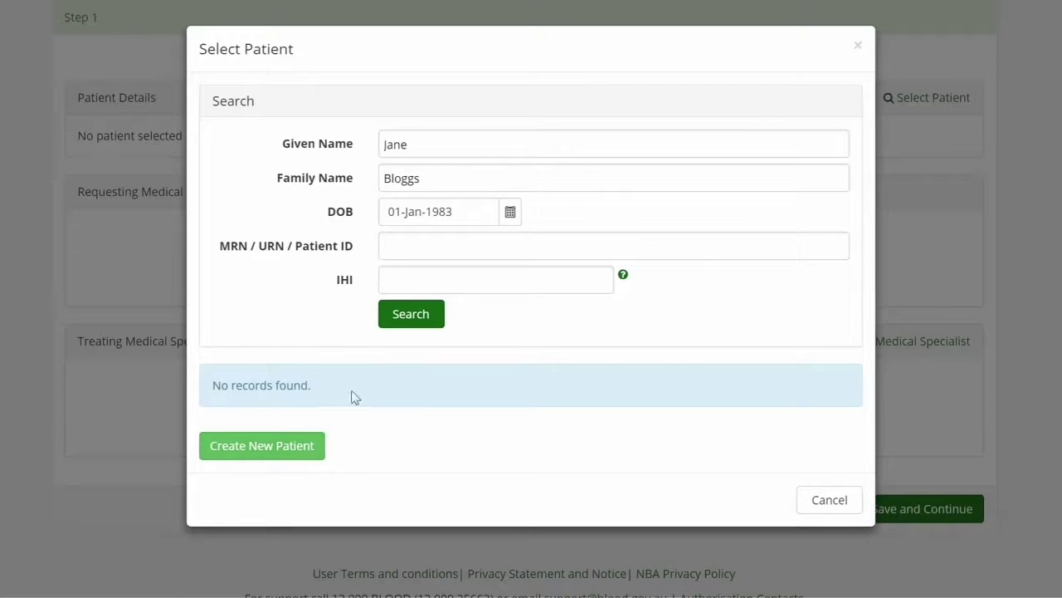
- Create a new patient from the search details with title Ms and sex Female
left_click(320, 451)
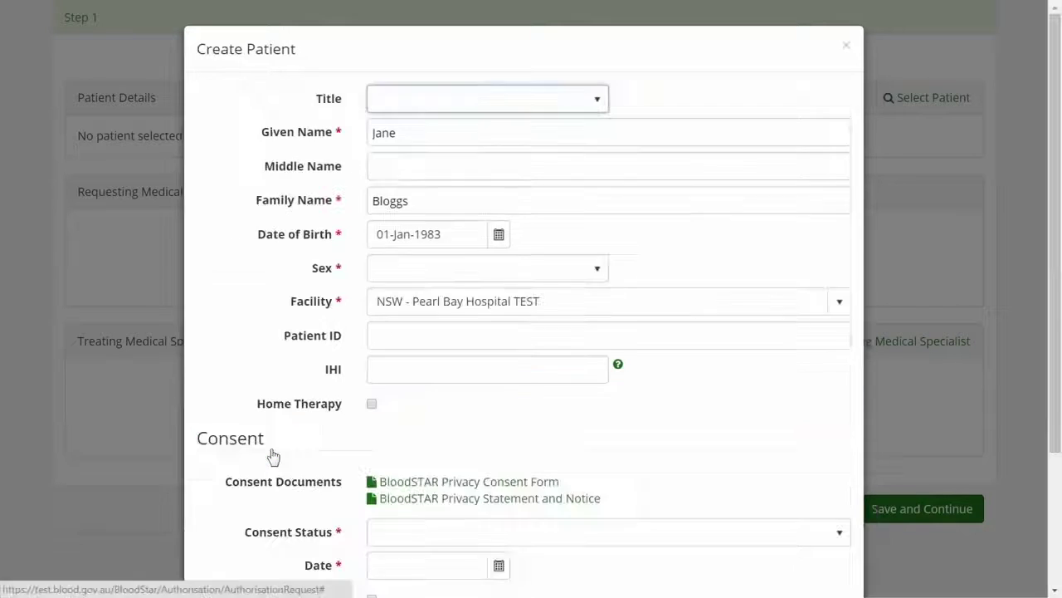
left_click(465, 106)
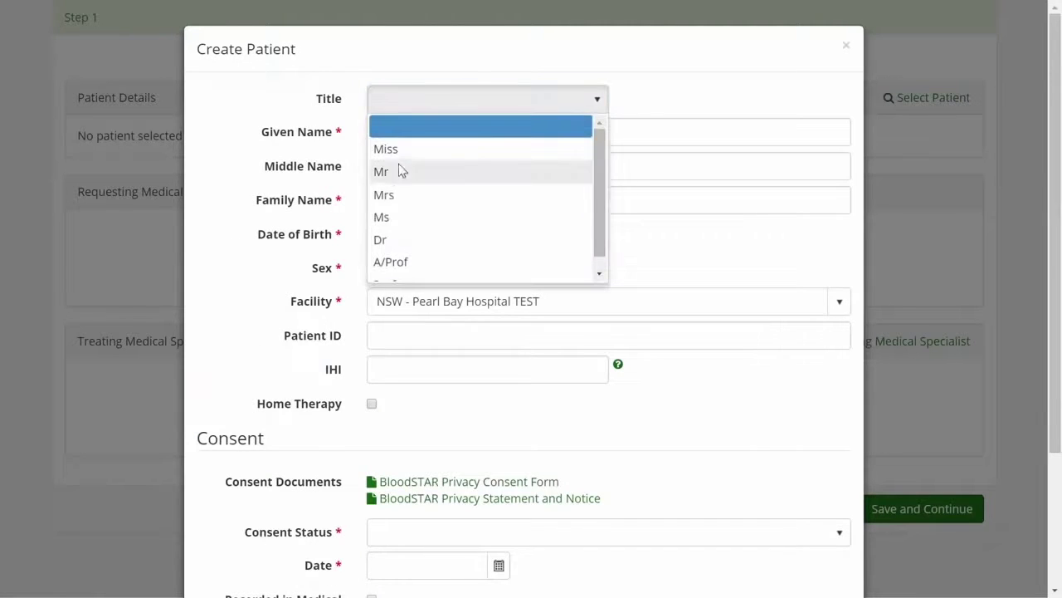
left_click(390, 215)
left_click(394, 272)
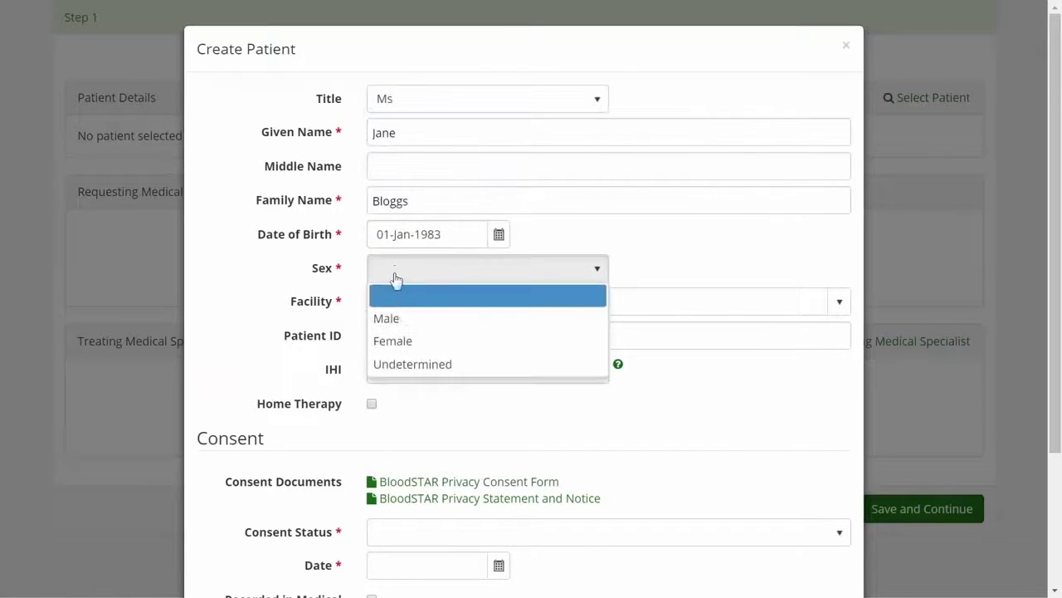
left_click(410, 339)
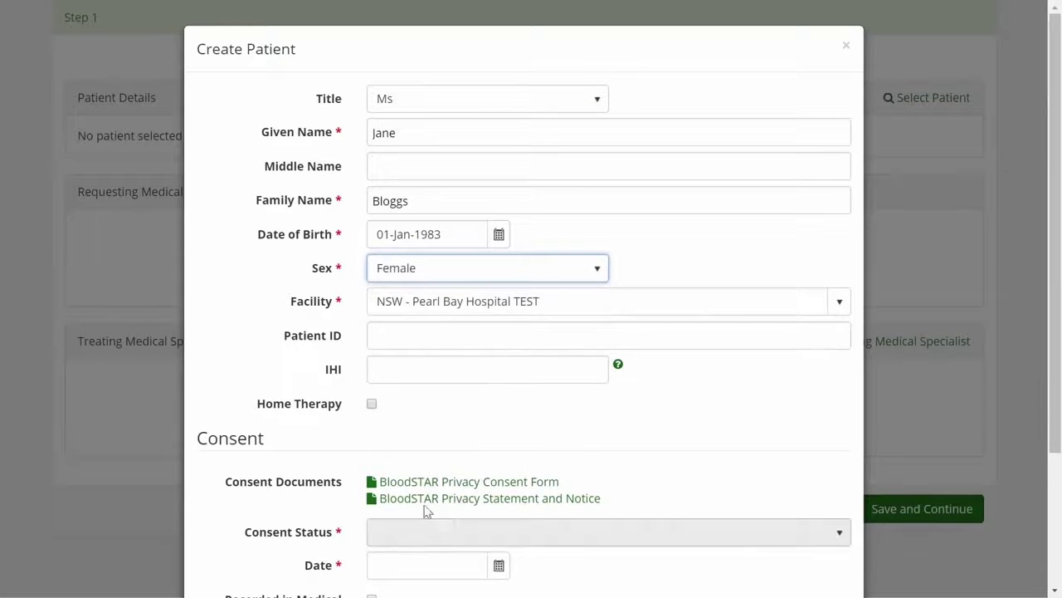
scroll(479, 476, "down", 2)
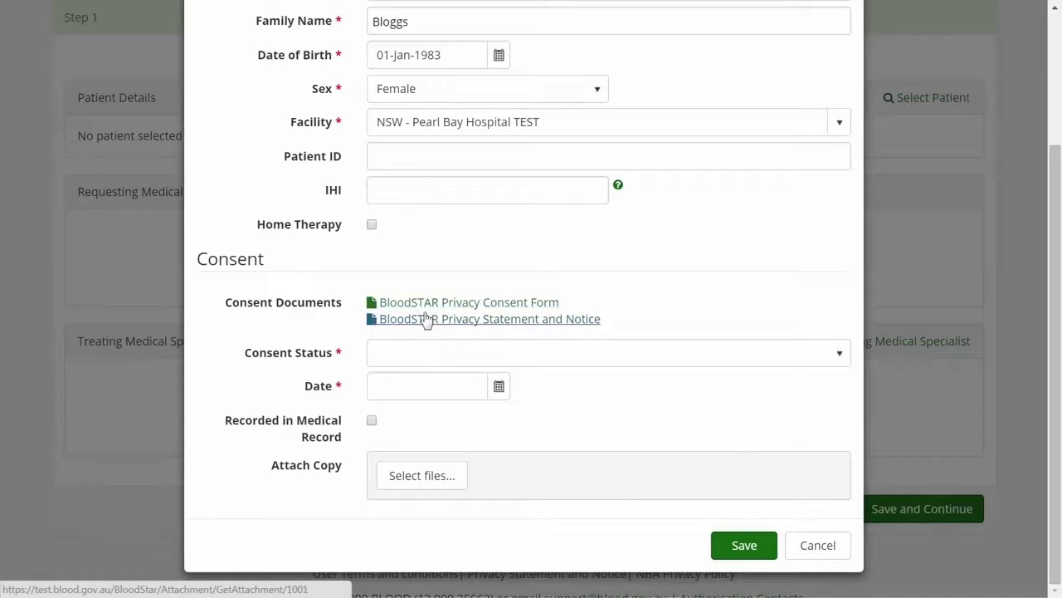
- Record written consent from the patient, dated 02-Feb-2016
left_click(504, 363)
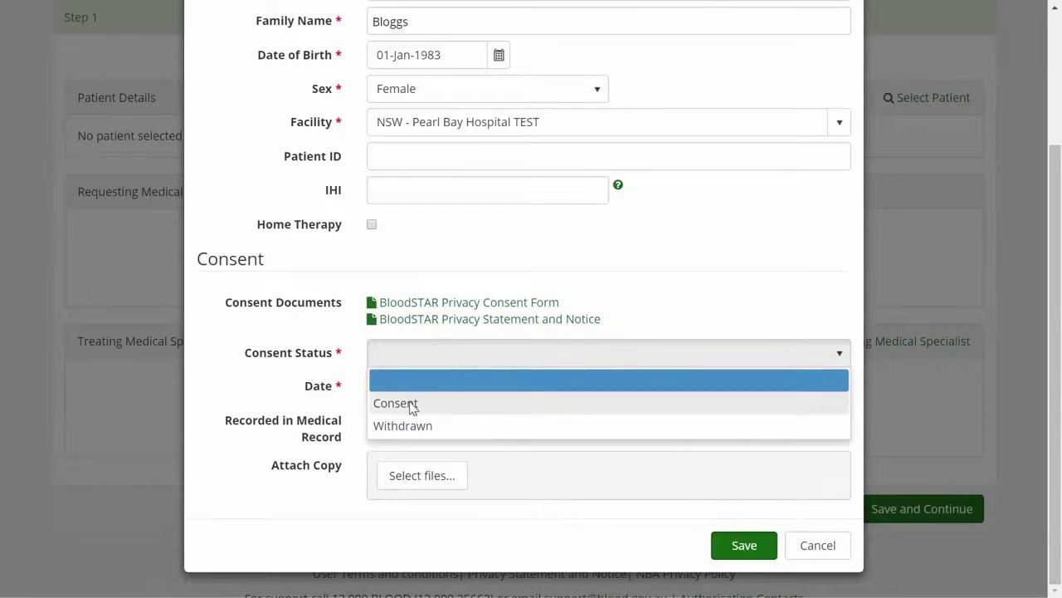
left_click(410, 401)
left_click(410, 396)
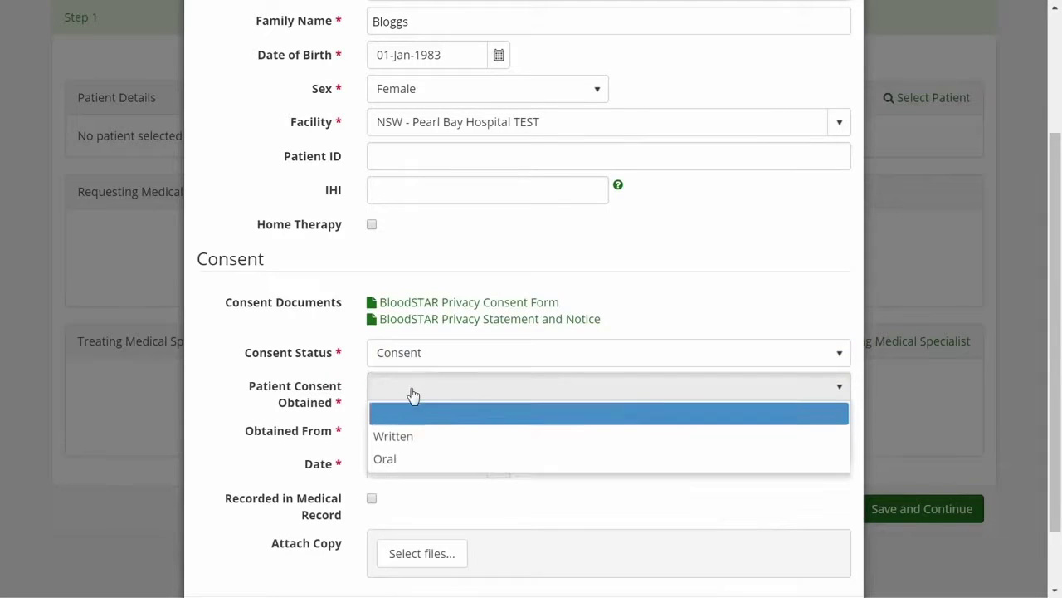
left_click(412, 445)
left_click(411, 440)
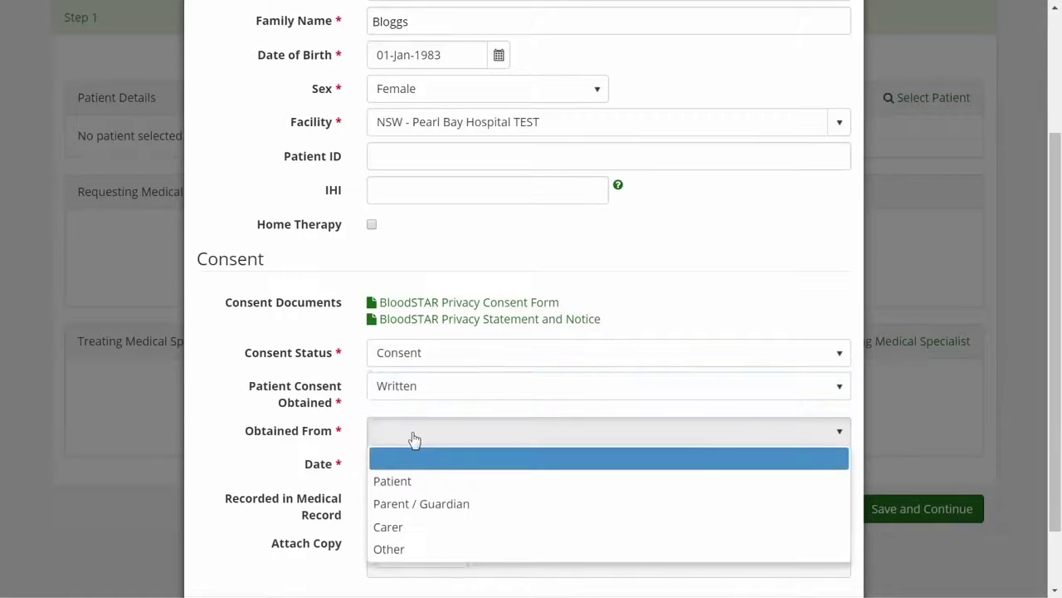
left_click(414, 489)
left_click(497, 464)
left_click(415, 313)
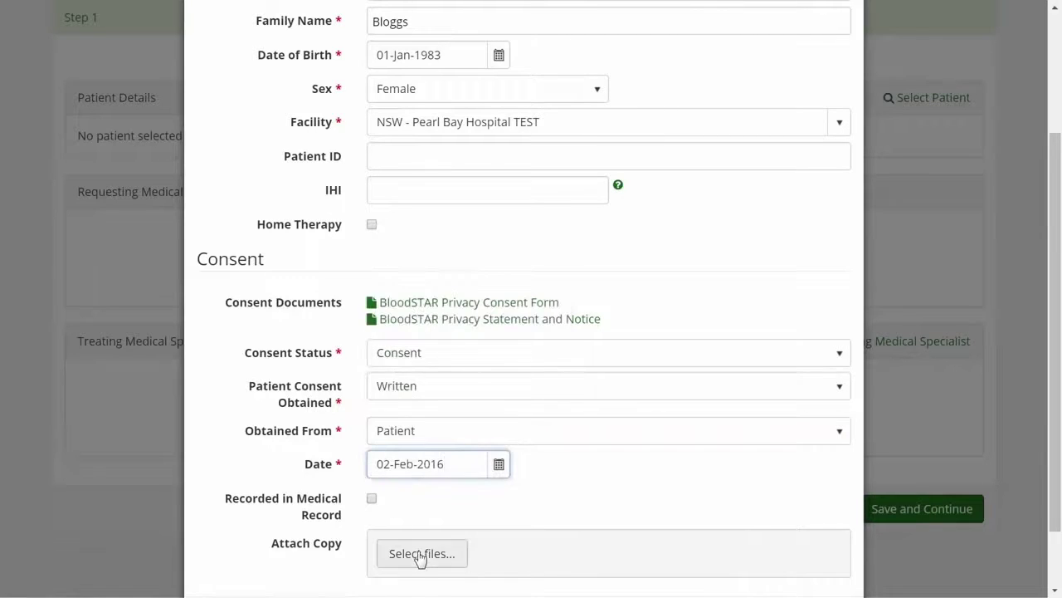
scroll(421, 558, "down", 1)
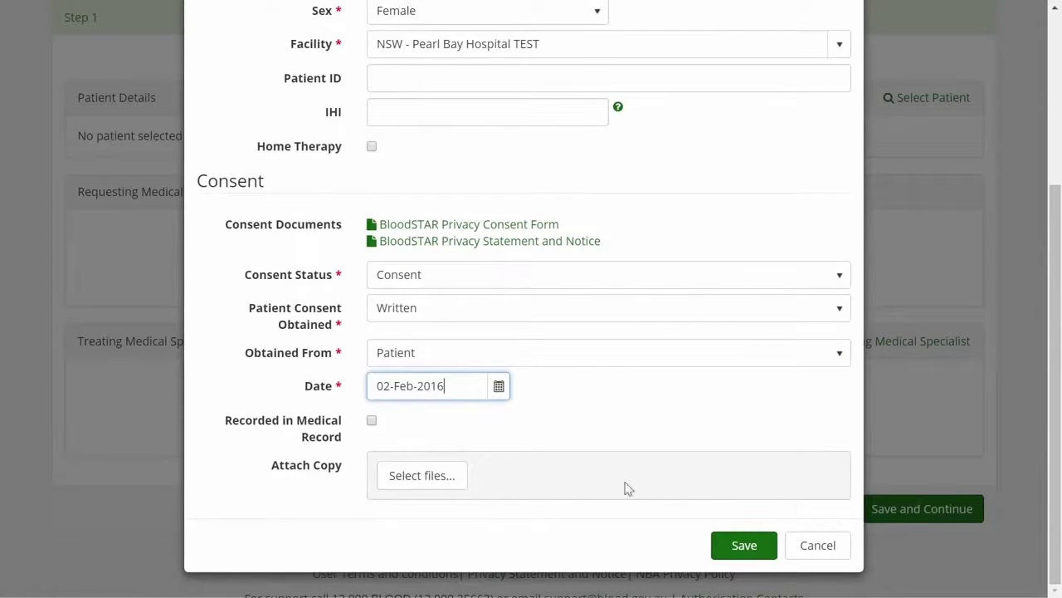
left_click(753, 554)
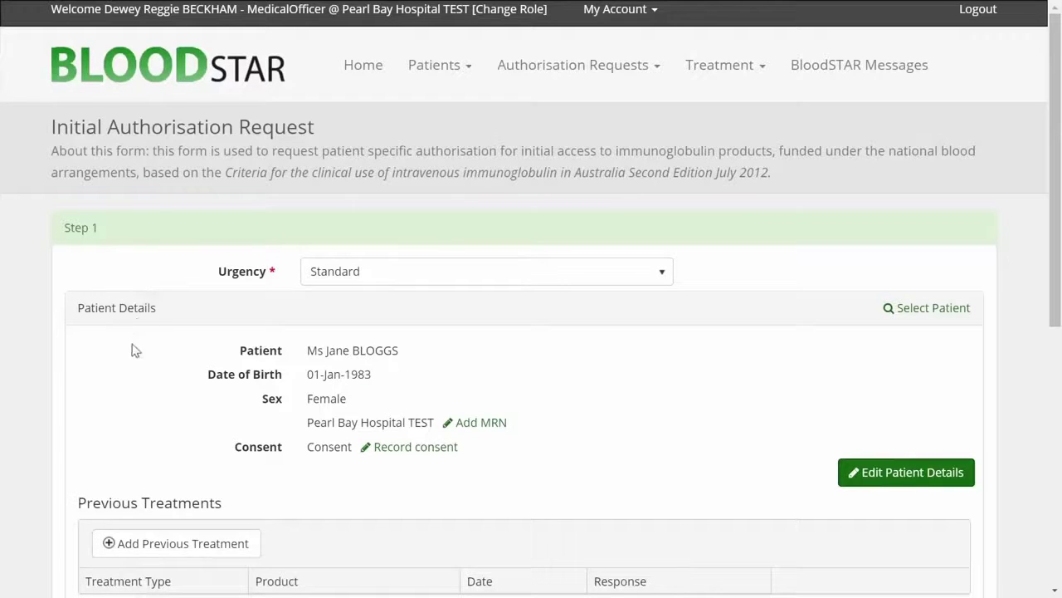
scroll(154, 348, "down", 5)
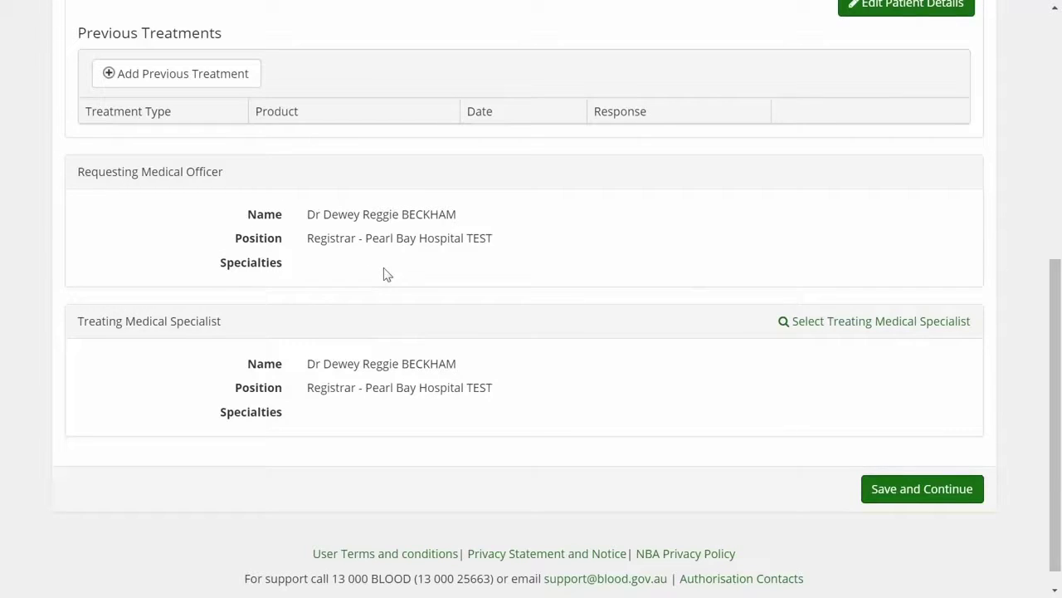
- Change the treating medical specialist to the Pearl Bay Hospital TEST neurologist, found by surname search
left_click(882, 324)
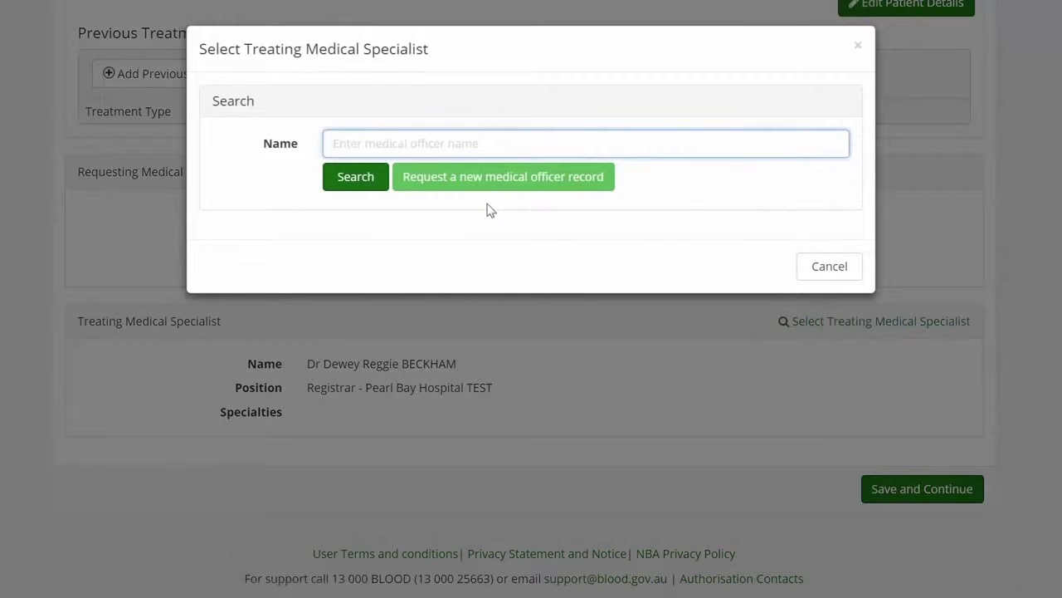
type("lavin, Dr Julius")
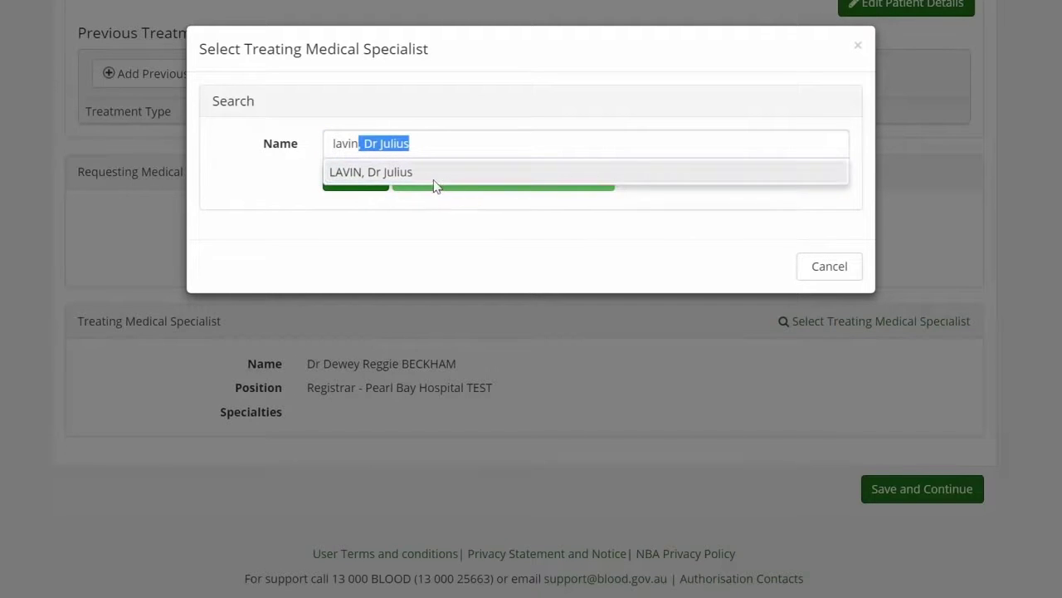
left_click(355, 178)
left_click(354, 183)
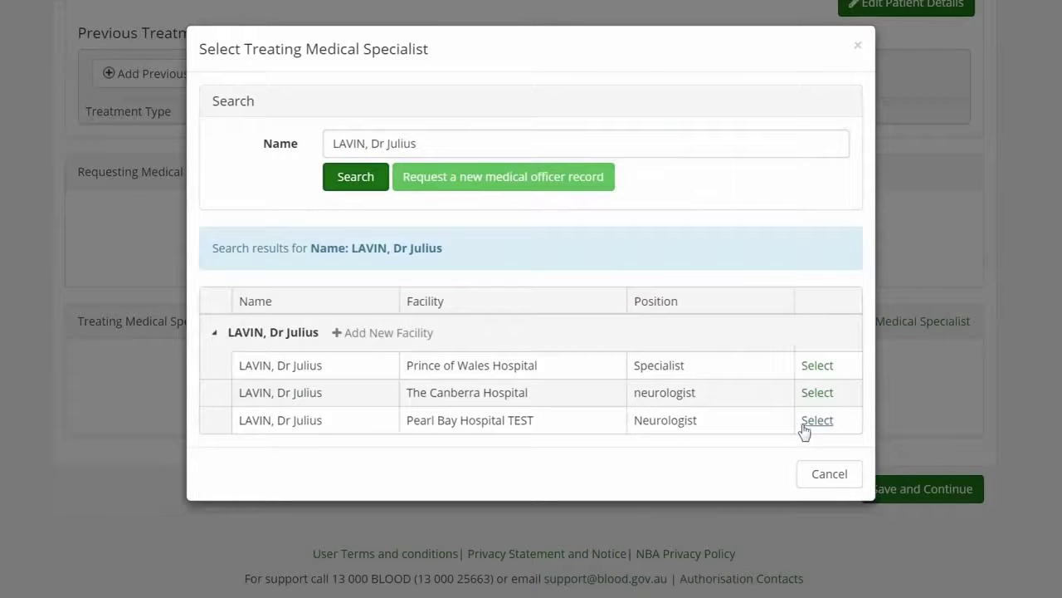
left_click(817, 419)
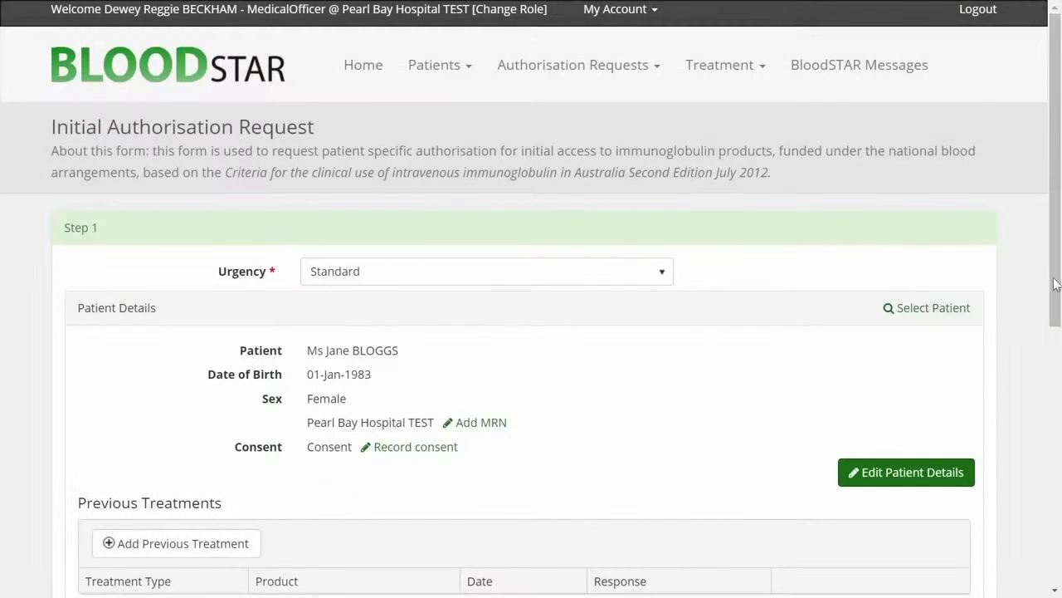
left_click_drag(1048, 286, 1060, 544)
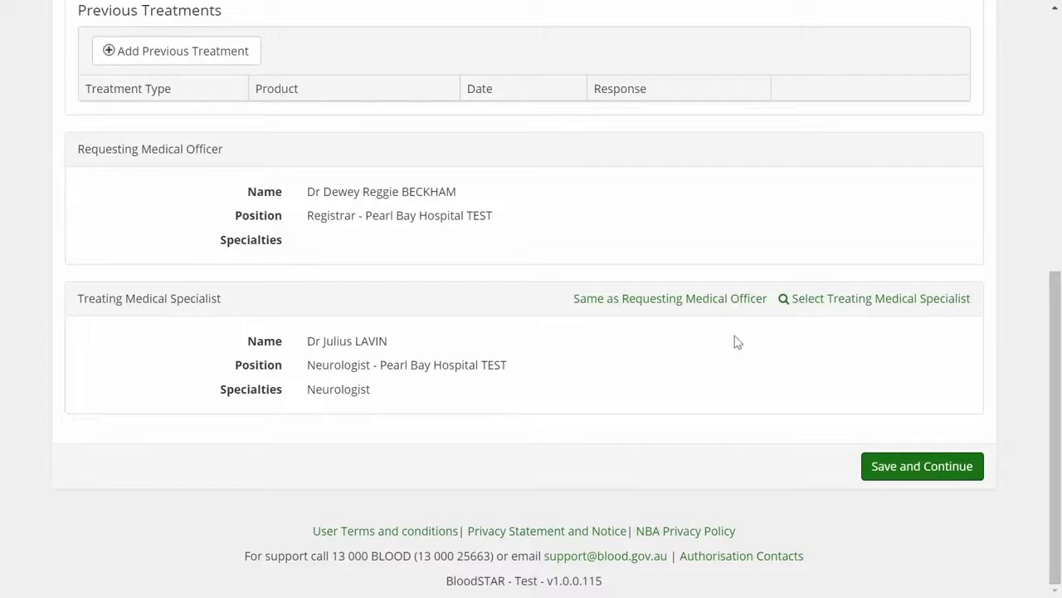
- Save Step 1, then set the dispensing facility to NSW - PB Pathology - Pearl Bay Laboratory TEST
left_click(930, 474)
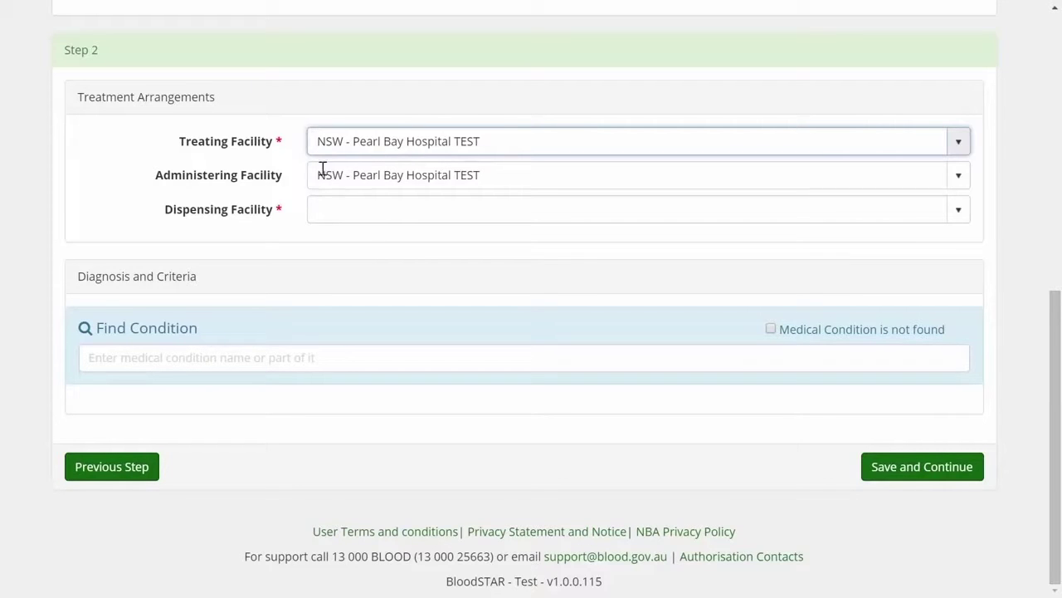
left_click(317, 175)
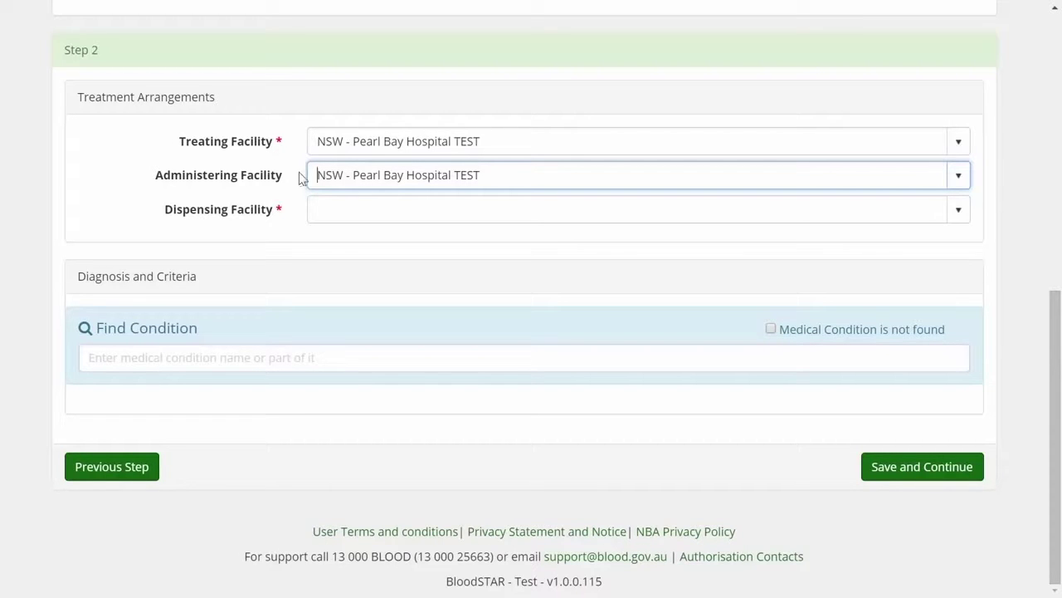
left_click(320, 209)
type("Pearl")
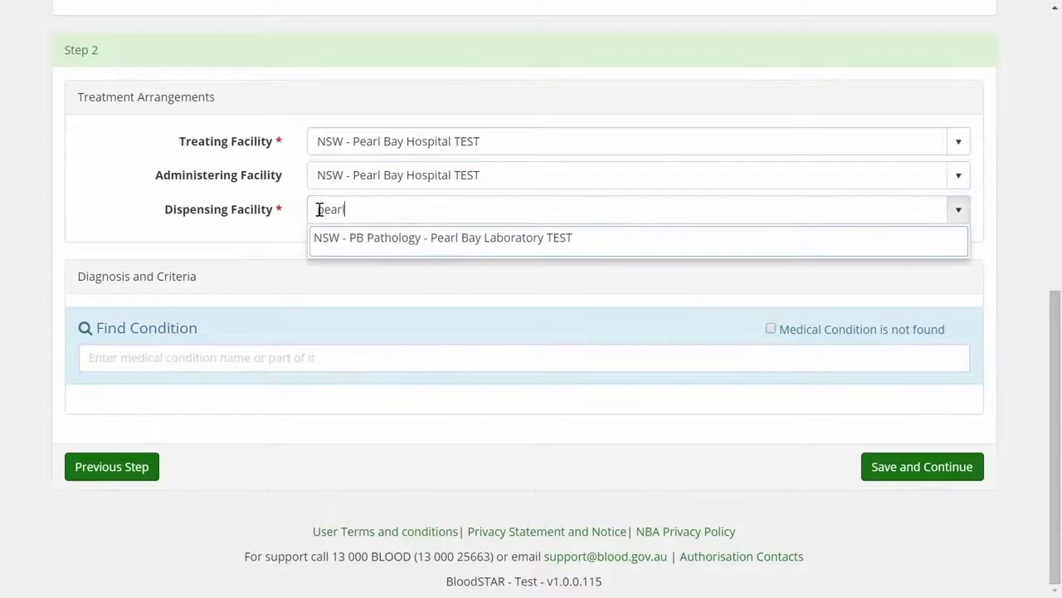
key("Down")
key("Return")
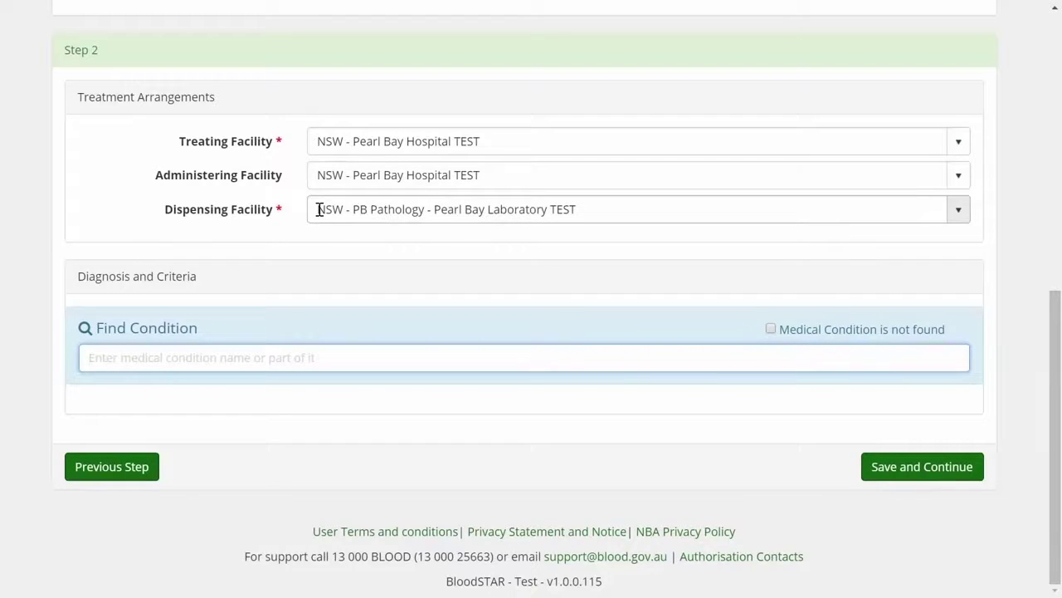
- Choose LEMS as the condition, diagnosed by the Pearl Bay neurologist, and tick the severely affected criterion
type("lems")
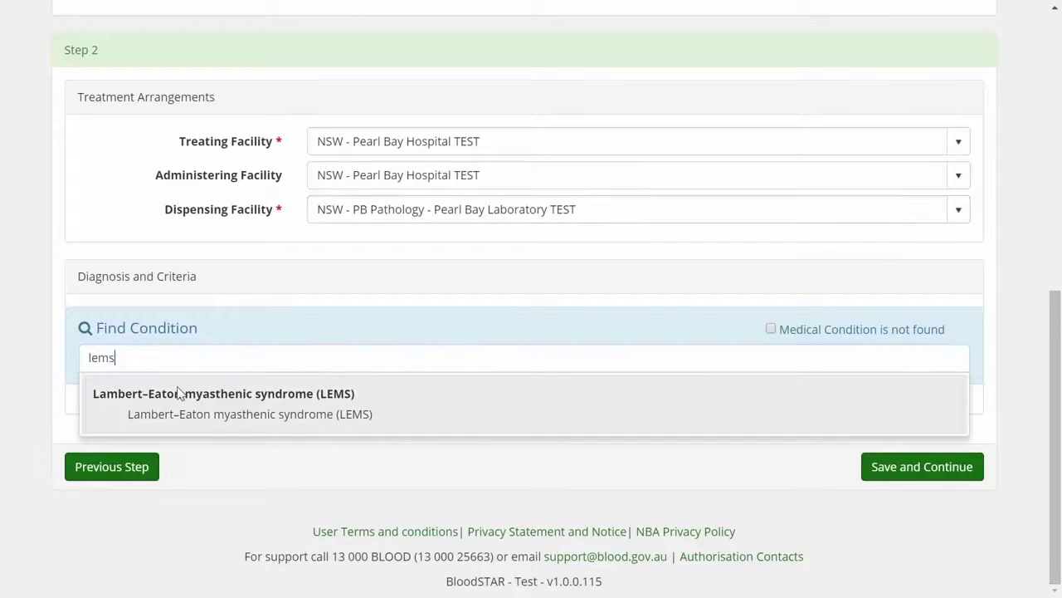
left_click(437, 405)
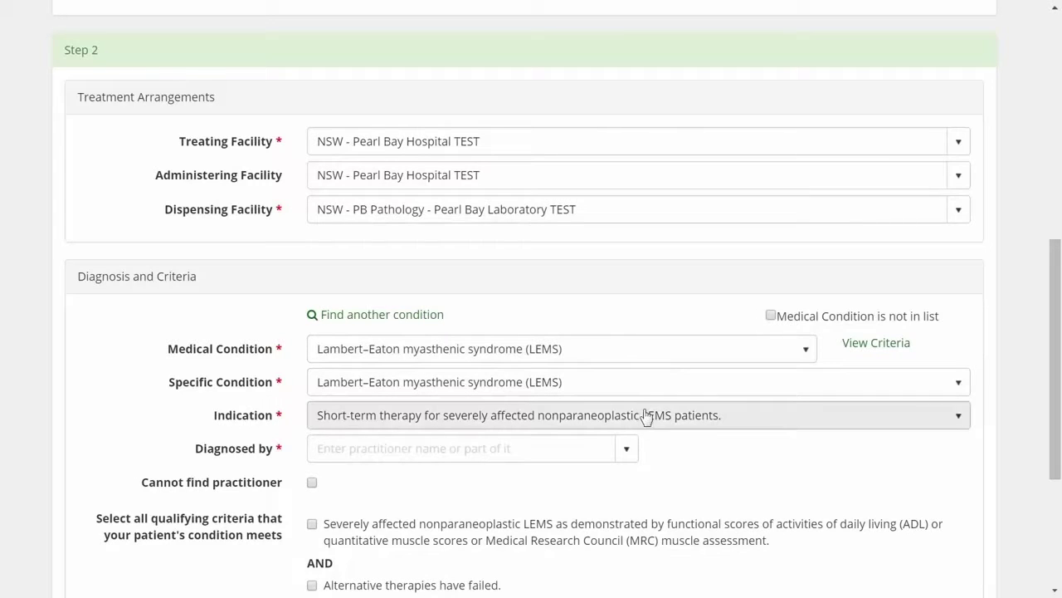
left_click(573, 459)
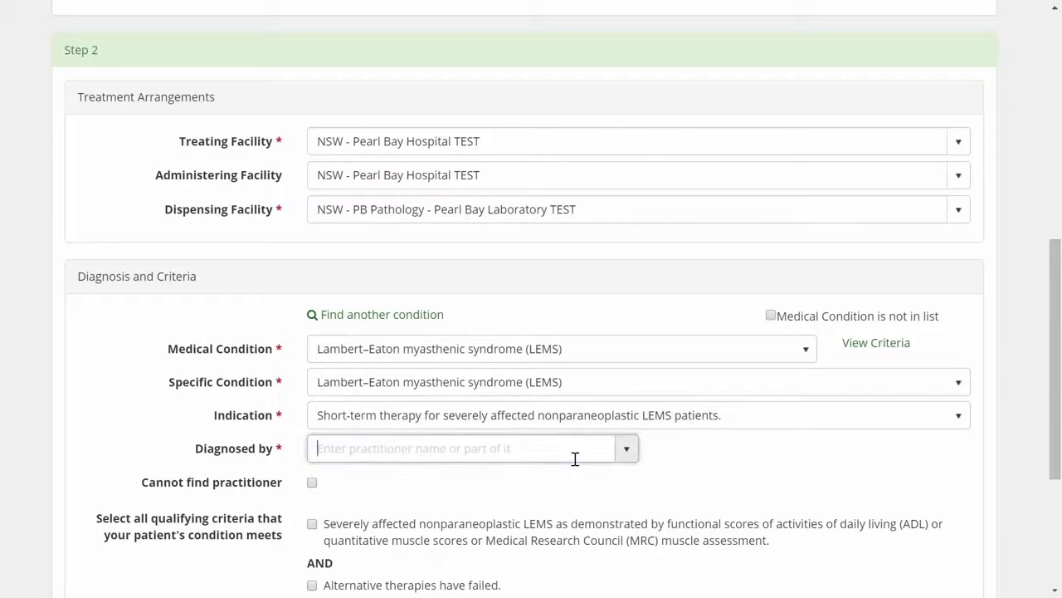
type("lavin")
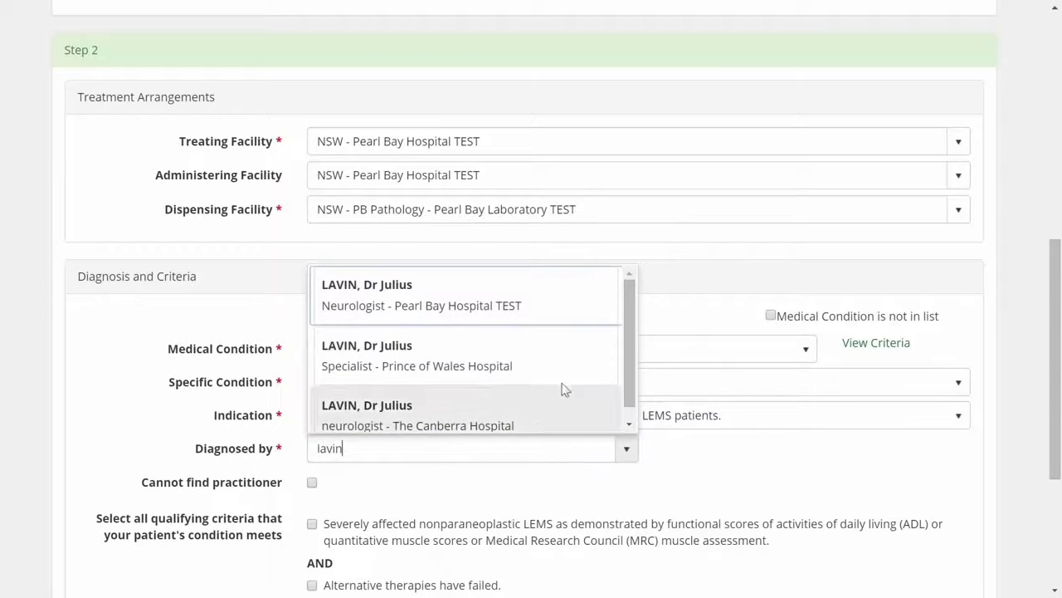
left_click(555, 282)
scroll(554, 284, "down", 2)
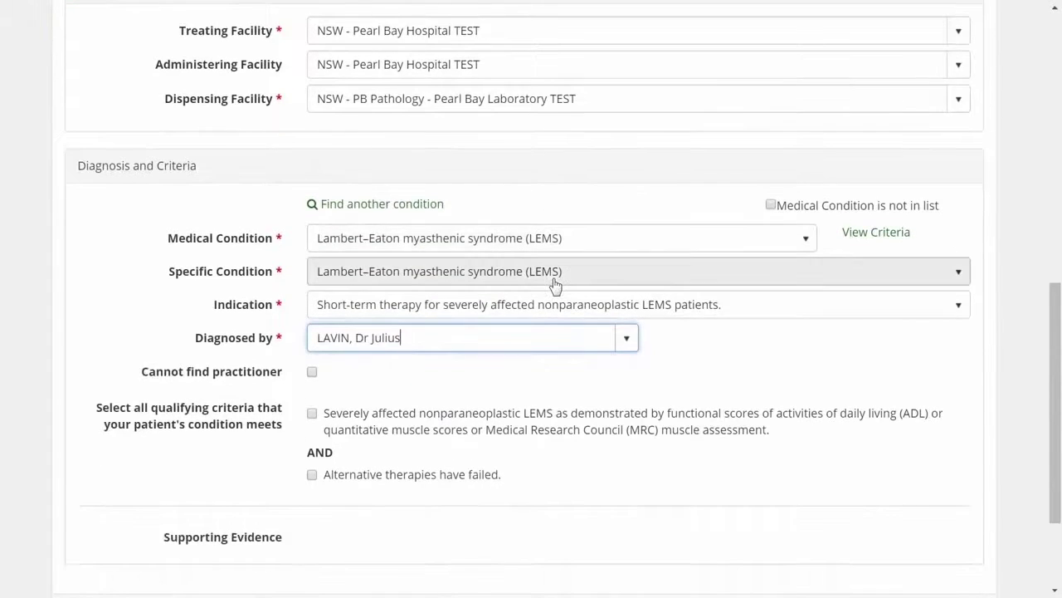
scroll(555, 283, "down", 3)
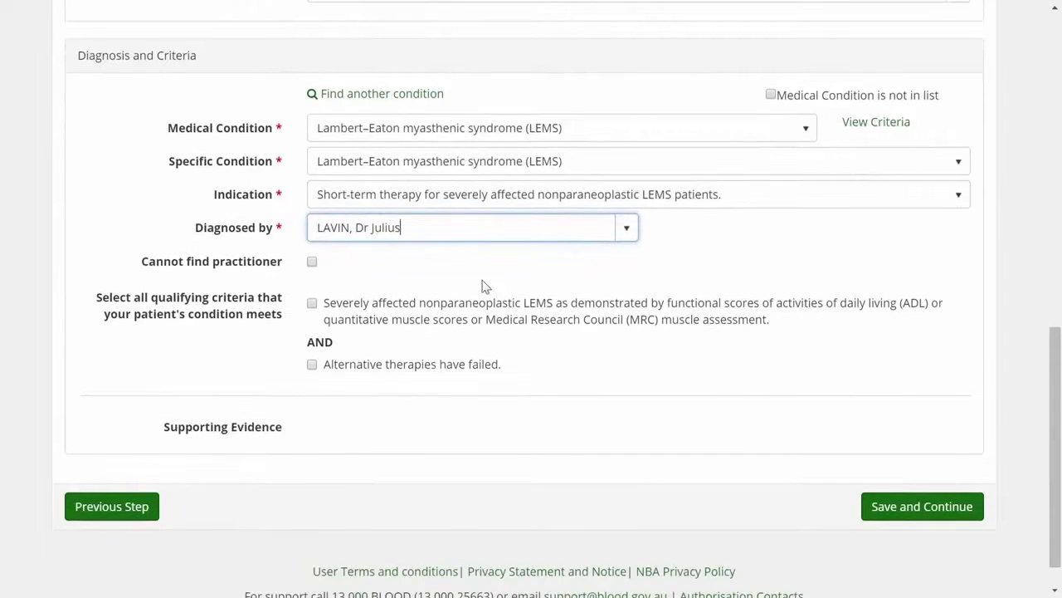
left_click(312, 304)
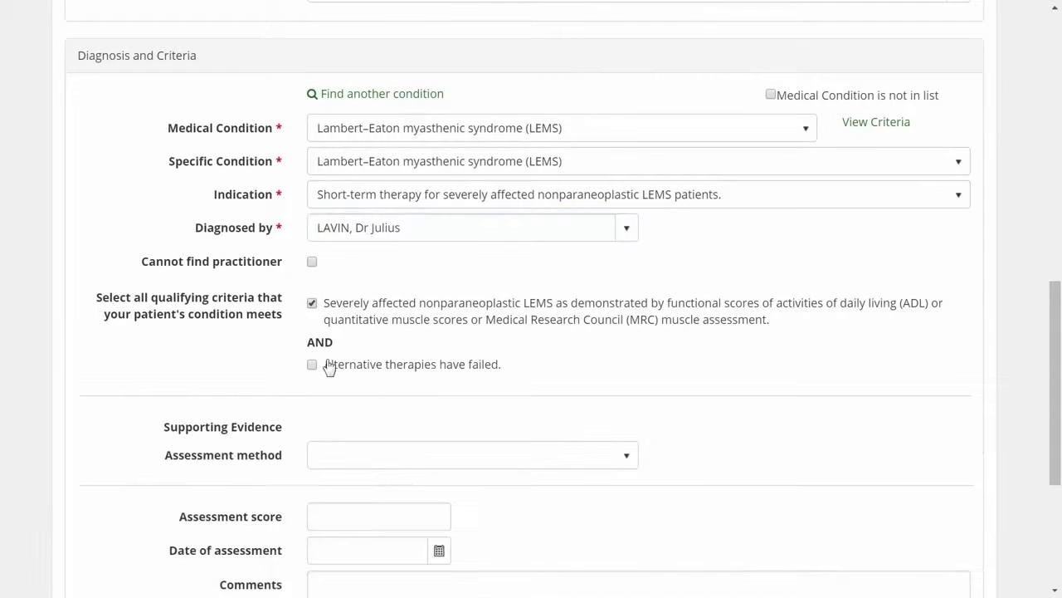
- Tick alternative therapies failed and add evidence: ADL score 6, dated 02-Feb-2016, comment 'Details'
left_click(313, 366)
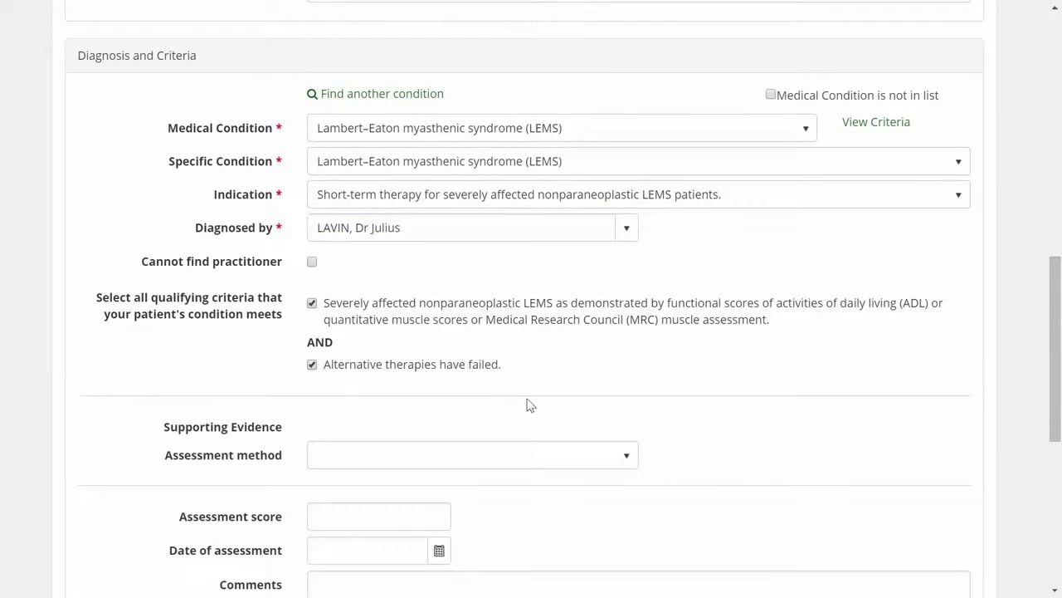
scroll(526, 403, "down", 4)
scroll(527, 397, "down", 3)
left_click(548, 103)
left_click(344, 147)
left_click(347, 163)
type("6")
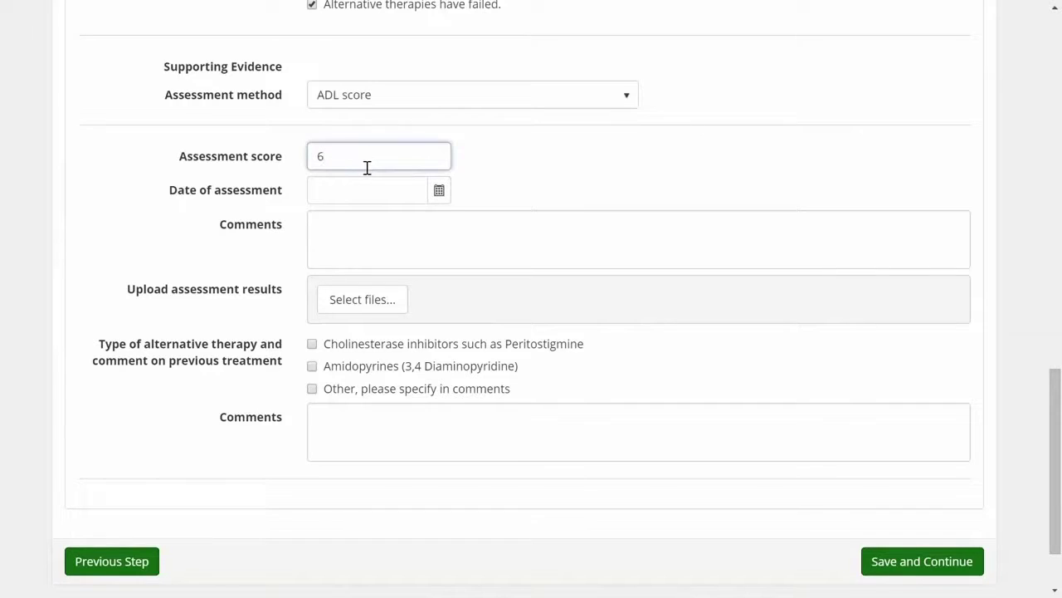
key("Tab")
left_click(439, 190)
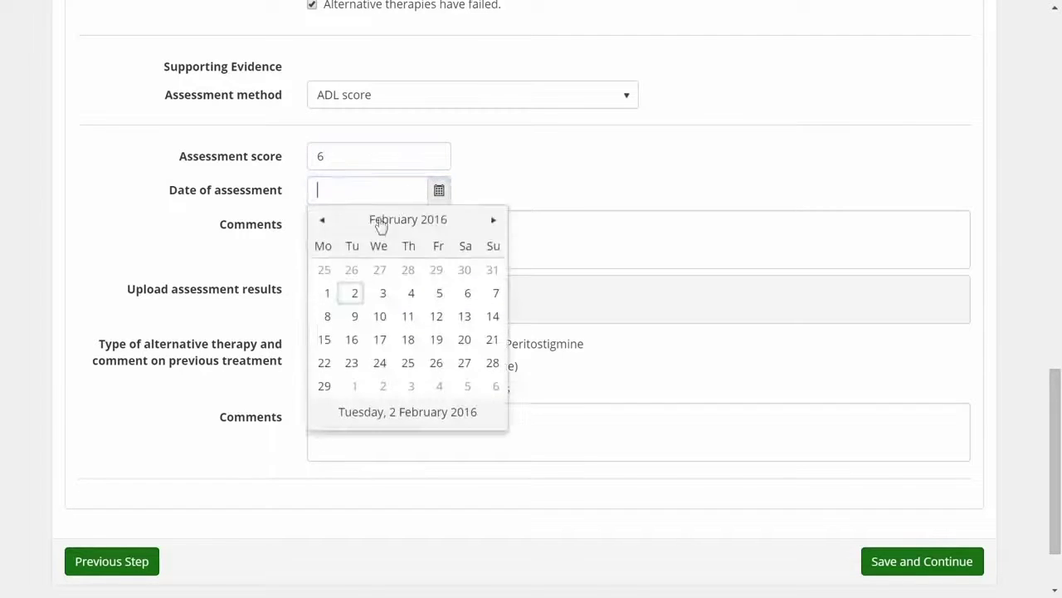
left_click(355, 293)
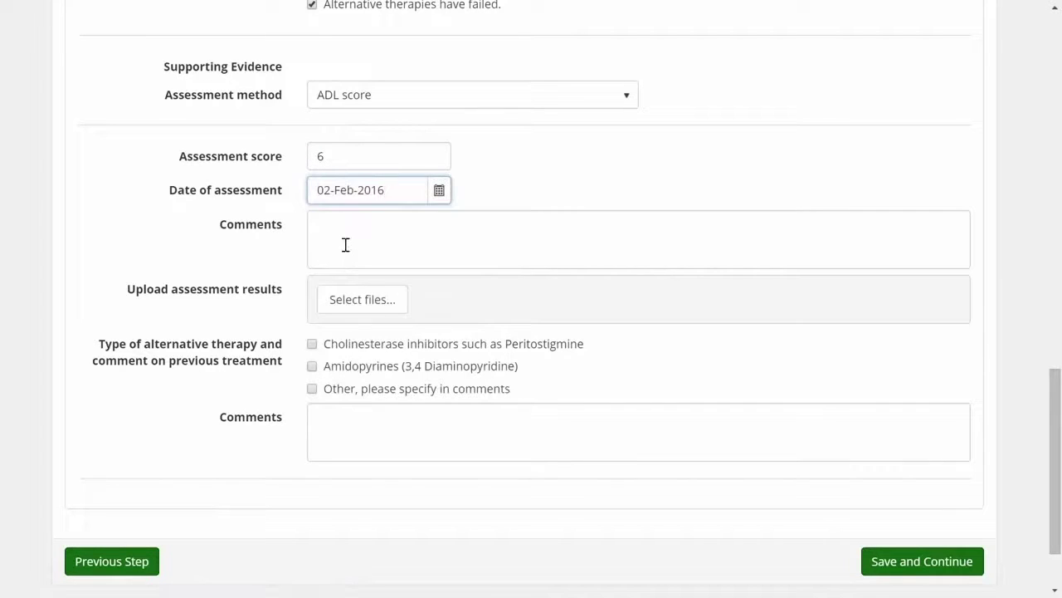
left_click(346, 245)
type("Details")
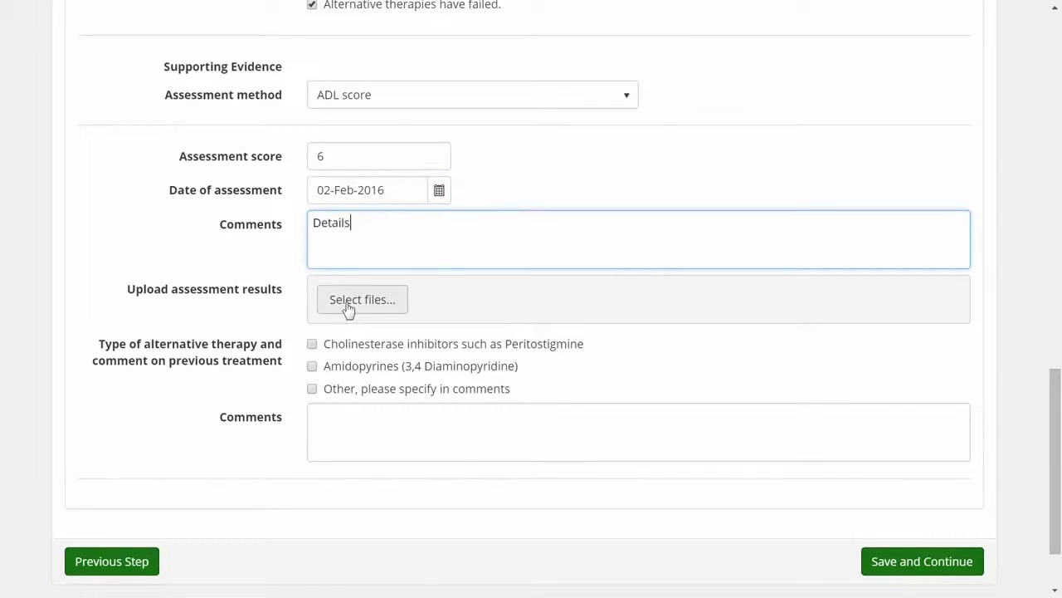
- Tick cholinesterase inhibitors and Amidopyrines as tried therapies, noting 'Treatment outcome notes'
left_click(312, 347)
left_click(313, 366)
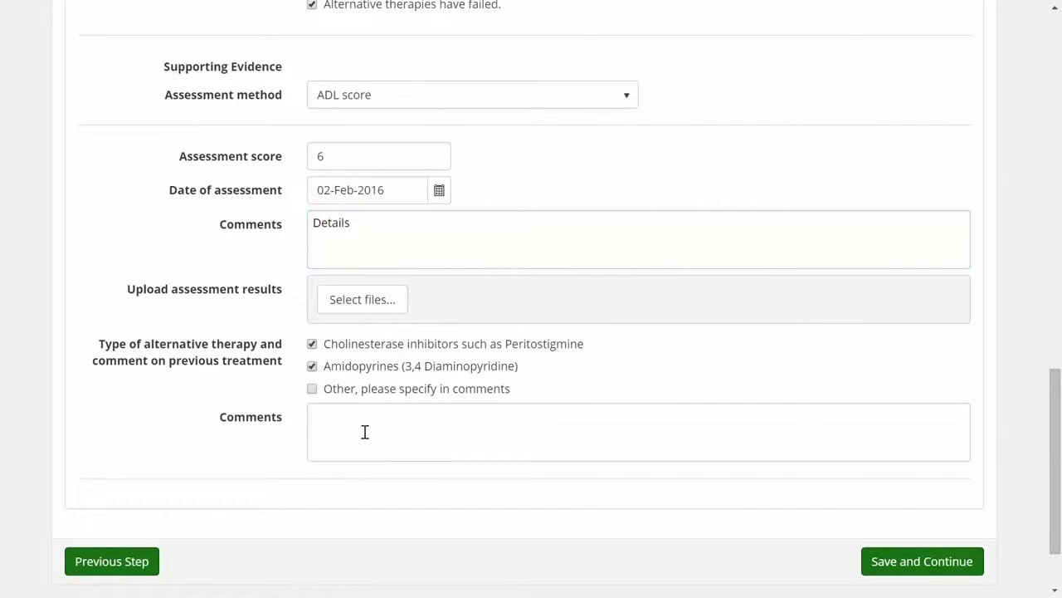
left_click(366, 430)
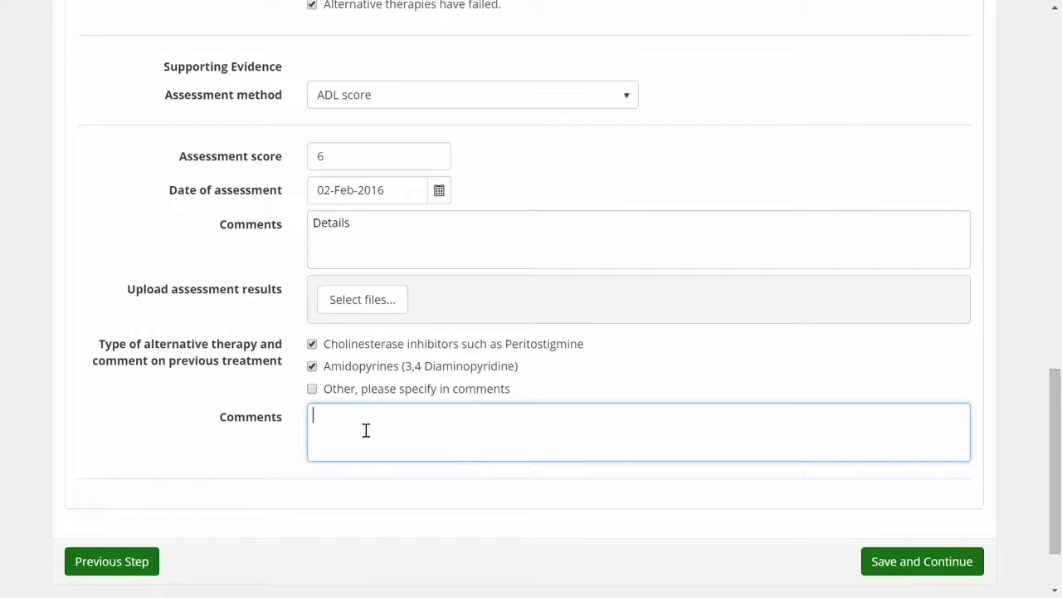
type("Treatment outcome notes")
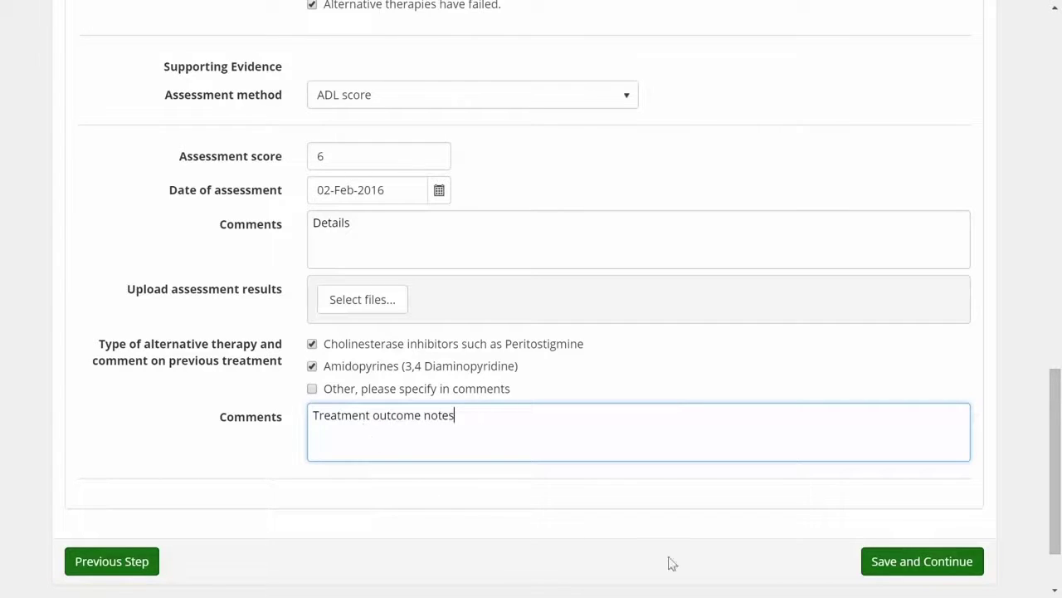
- Save Step 2, enter an 80 kg patient weight and include an induction dose
left_click(931, 566)
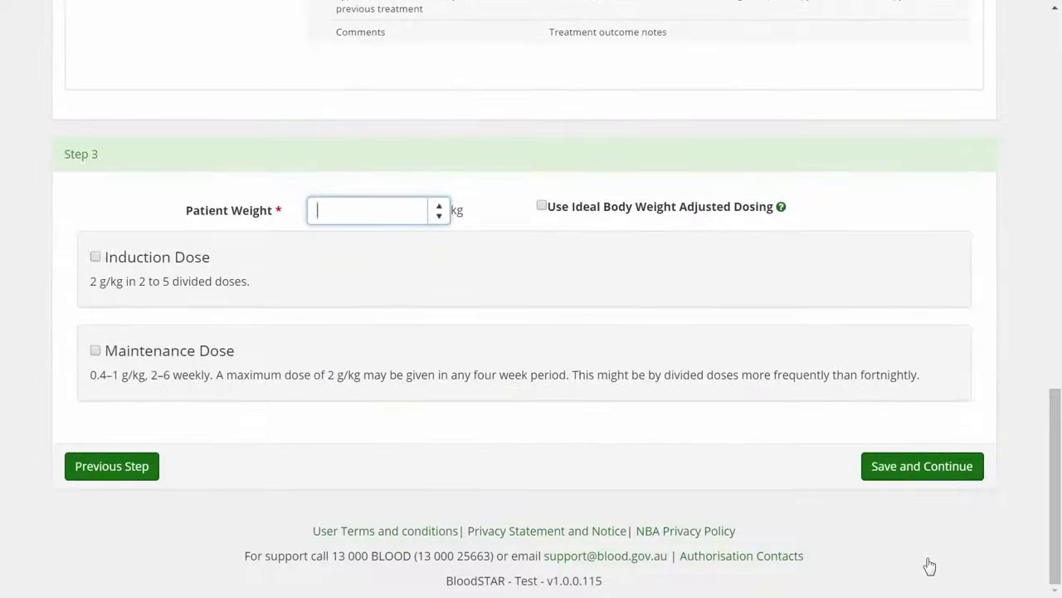
type("80")
left_click(921, 478)
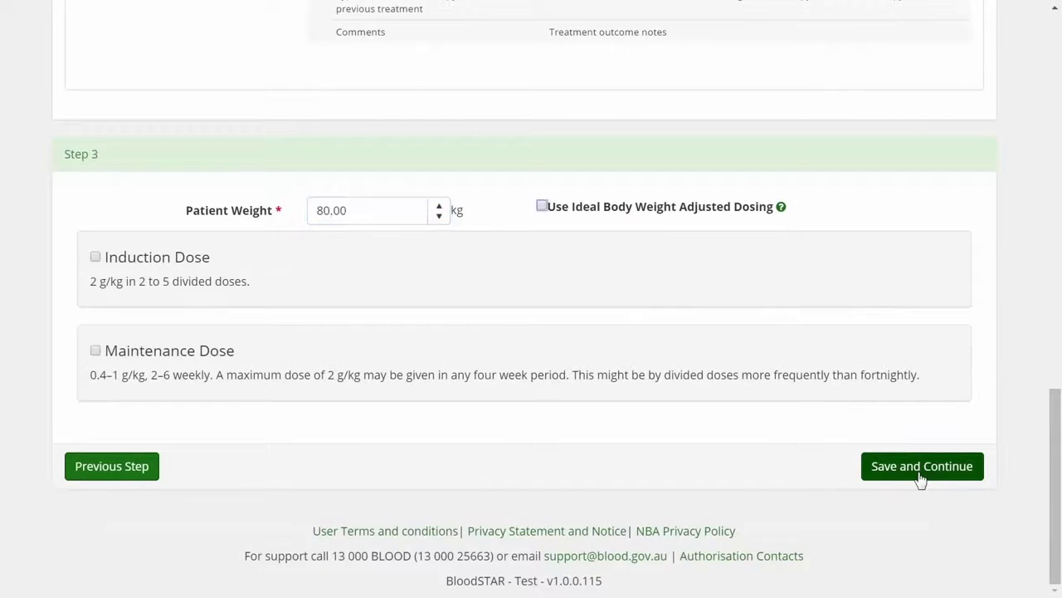
key("Tab")
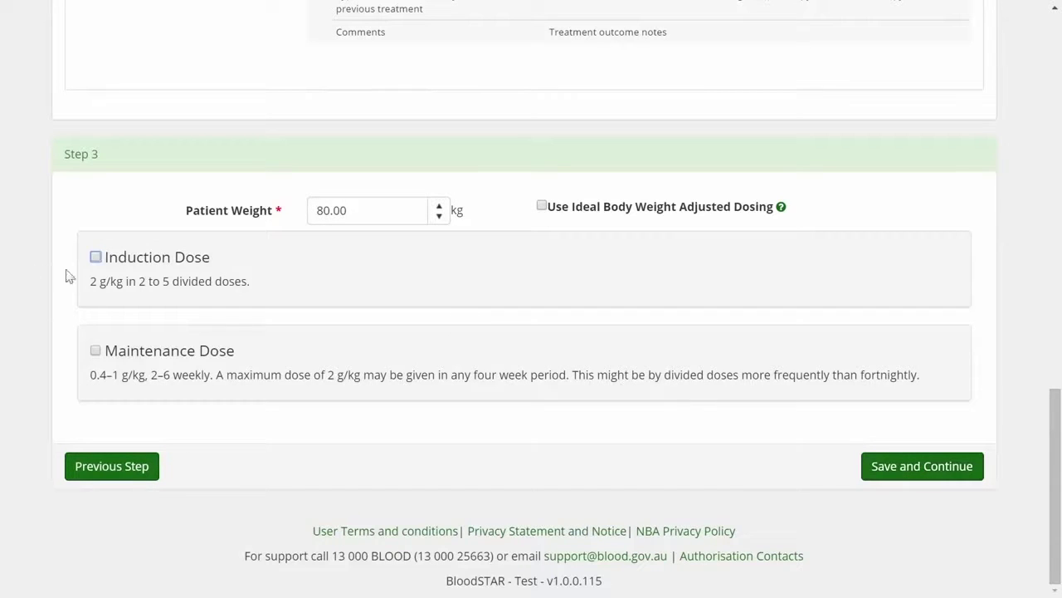
left_click(95, 257)
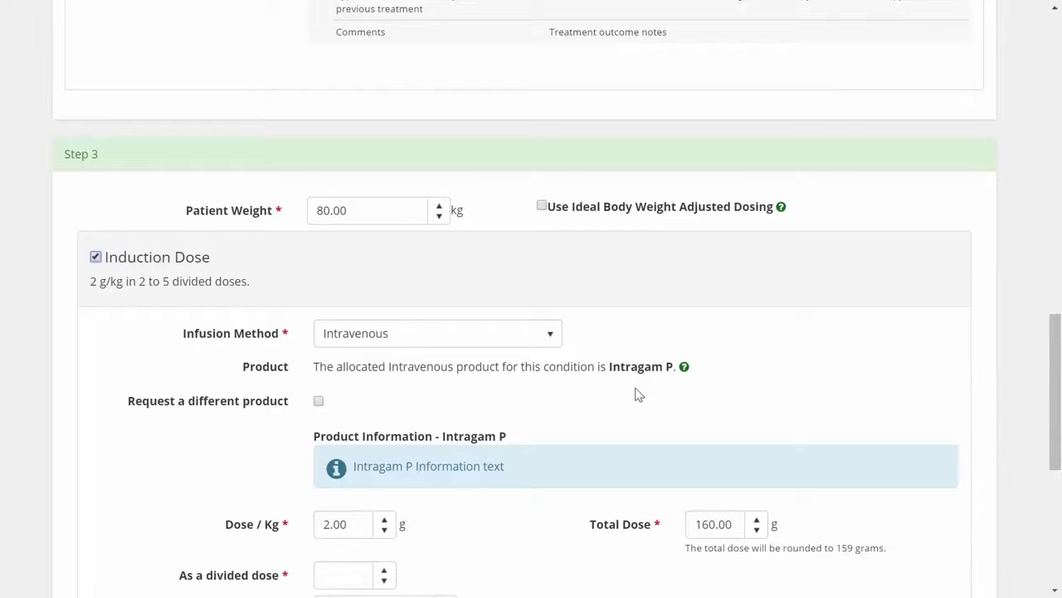
left_click(319, 404)
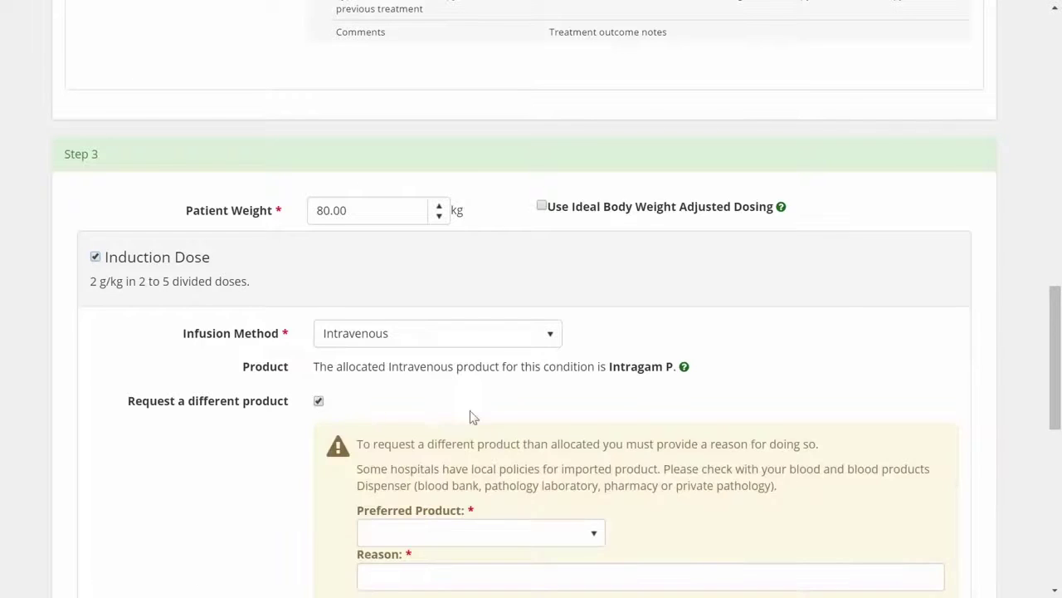
scroll(528, 423, "down", 3)
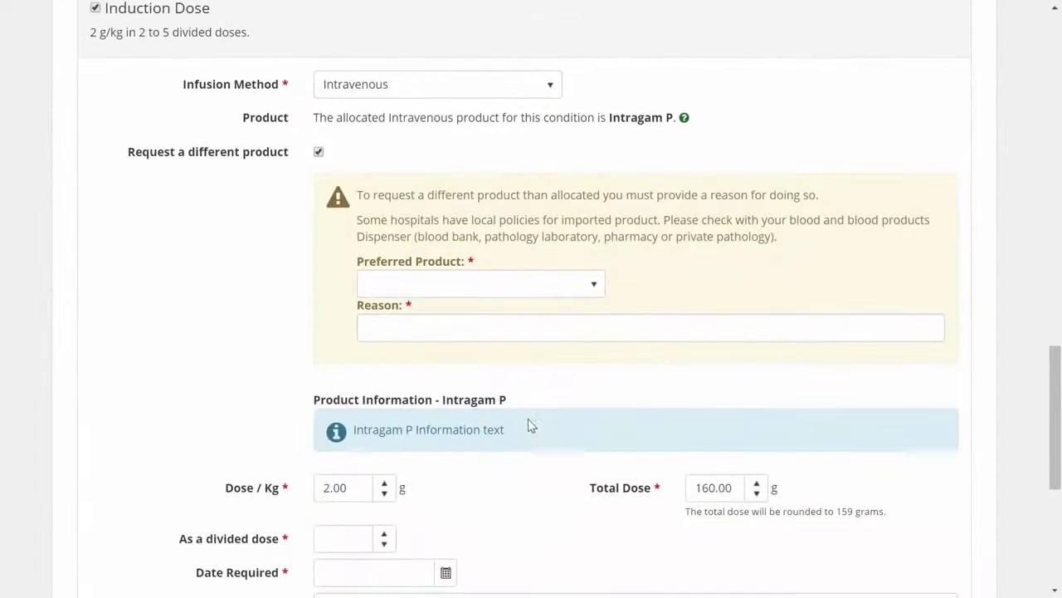
left_click(594, 297)
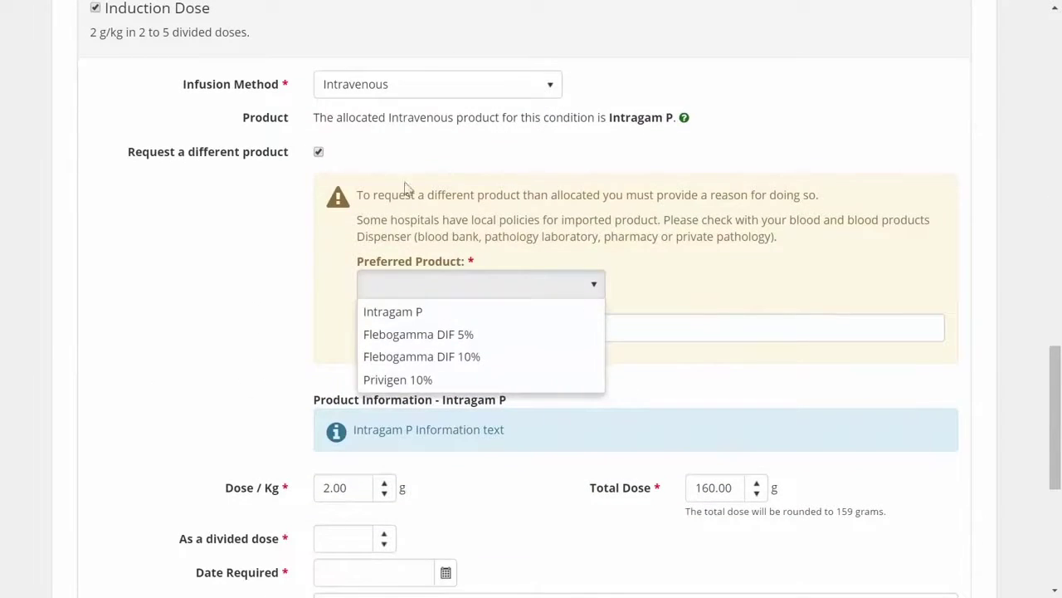
left_click(319, 155)
left_click(319, 155)
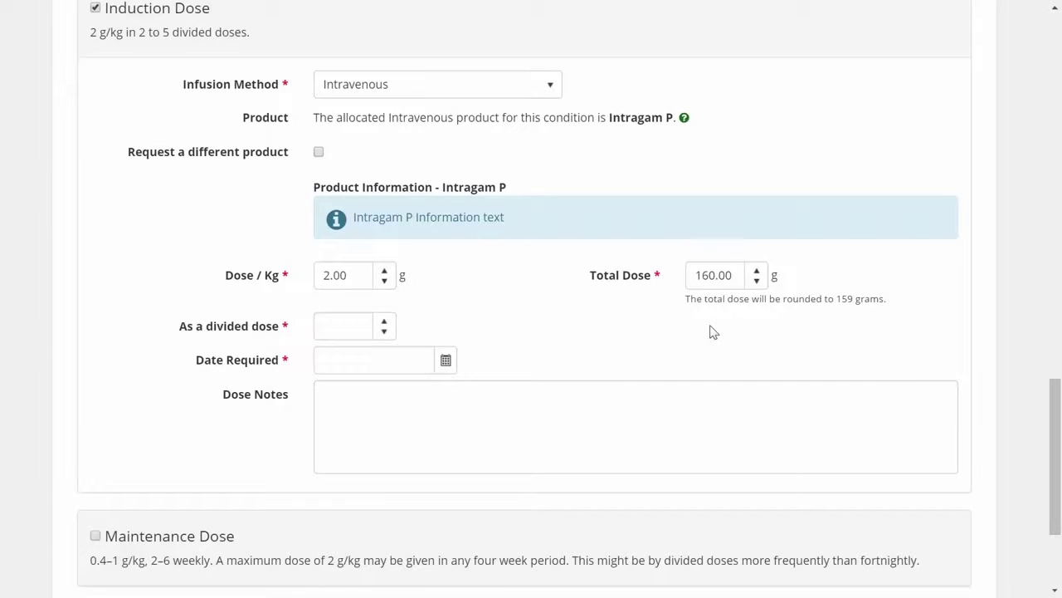
- Test the induction Total Dose spinner, then return it to 160 g
left_click_drag(835, 298, 886, 293)
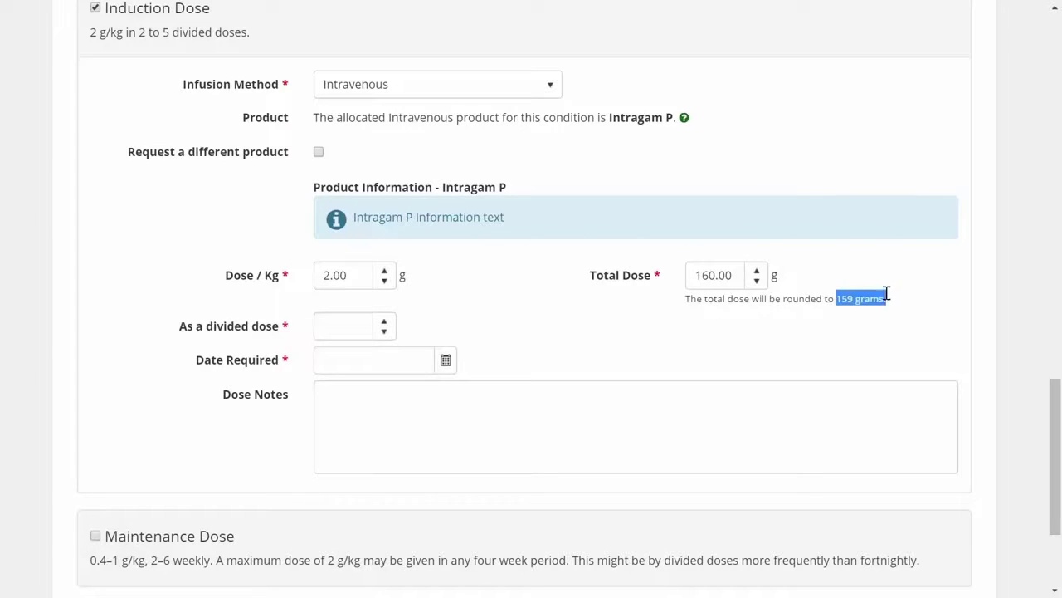
left_click(758, 281)
left_click(756, 272)
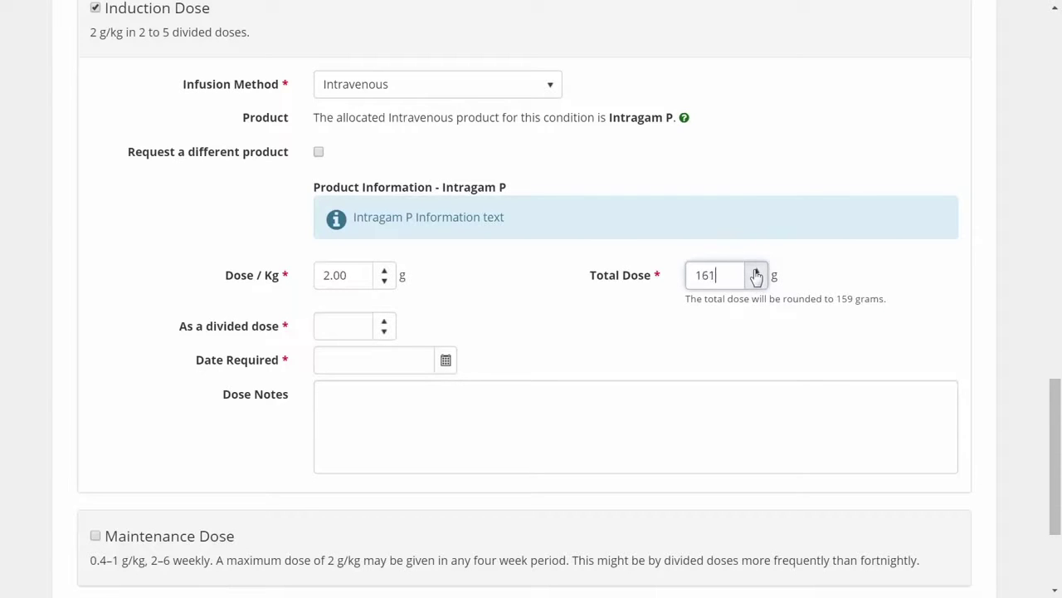
left_click(756, 271)
key("Tab")
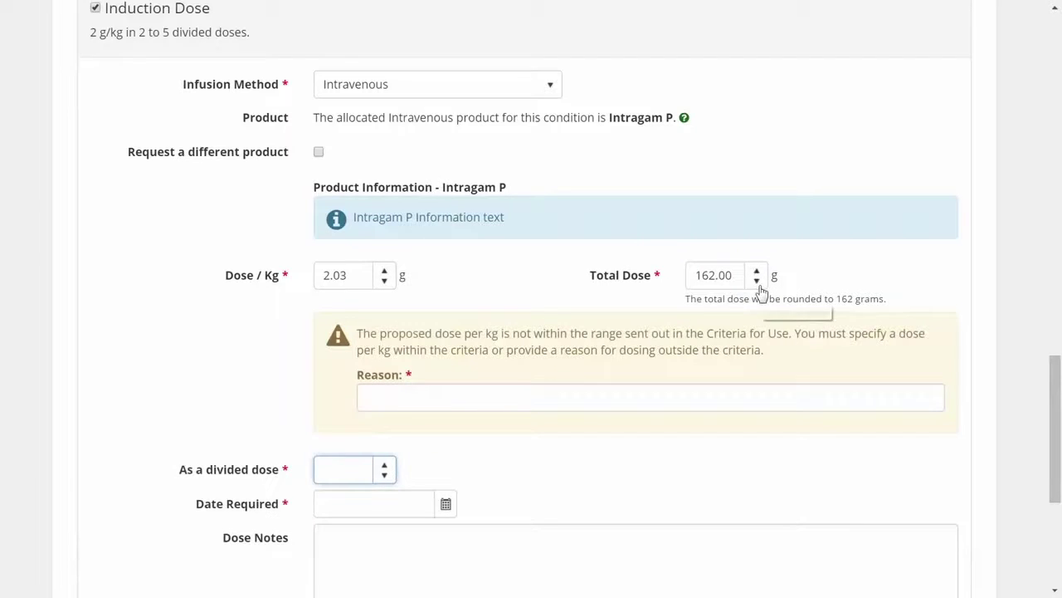
left_click(758, 282)
left_click(757, 281)
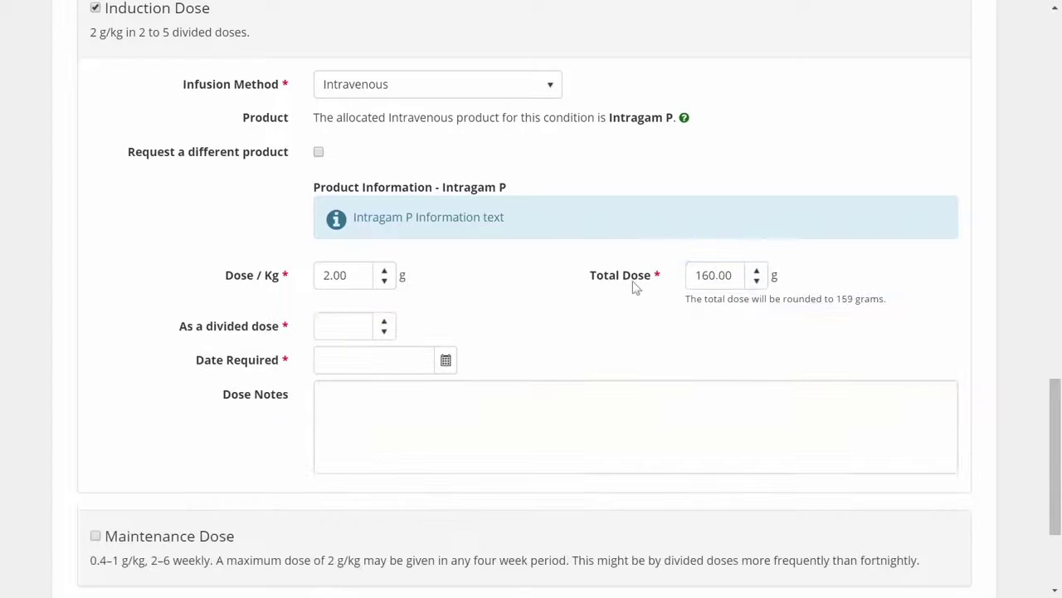
- Give the induction as one divided dose required on 03-Feb-2016
left_click(385, 322)
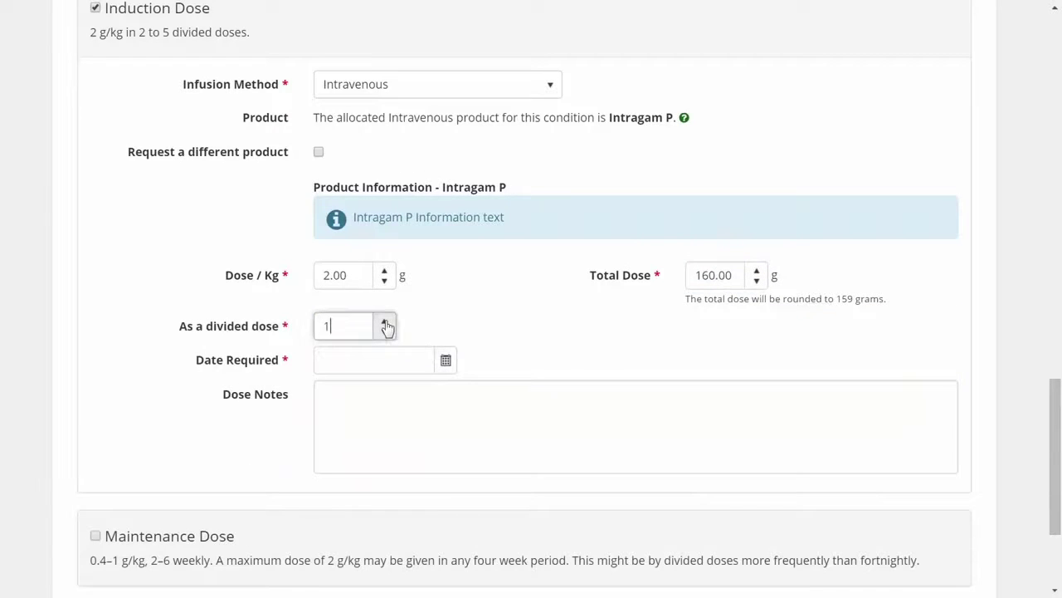
left_click(446, 361)
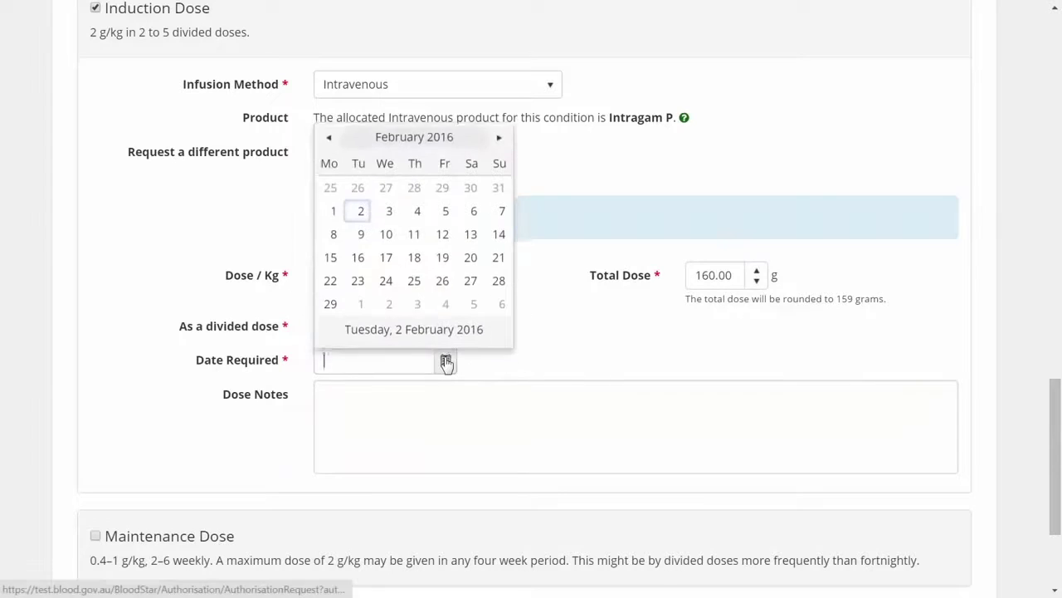
left_click(388, 211)
left_click(376, 395)
scroll(376, 395, "down", 3)
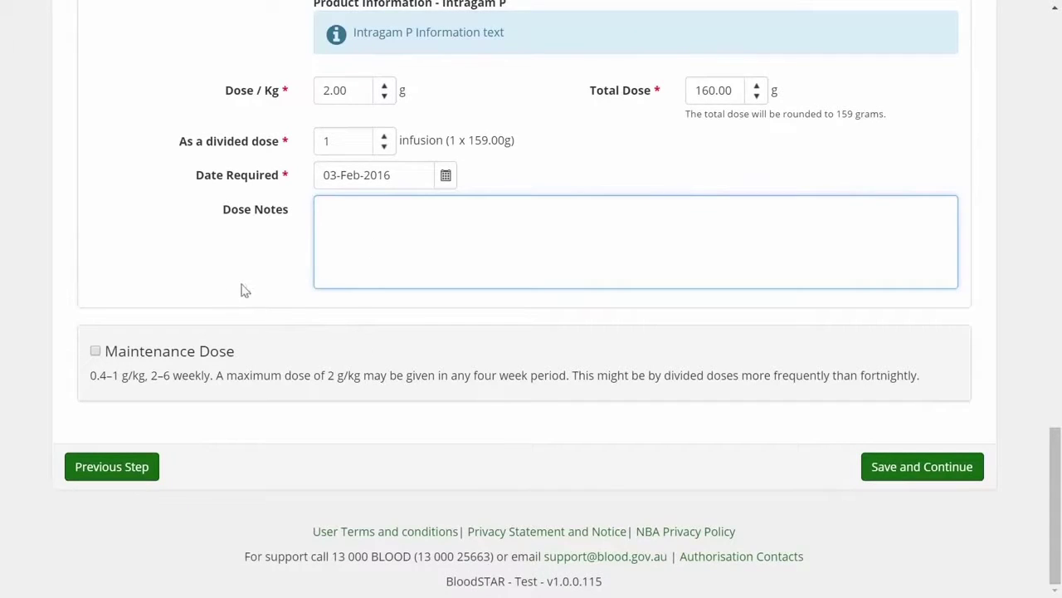
- Add a maintenance dose of 0.5 g/kg given as one divided dose
left_click(96, 352)
scroll(503, 427, "down", 3)
scroll(503, 427, "down", 3)
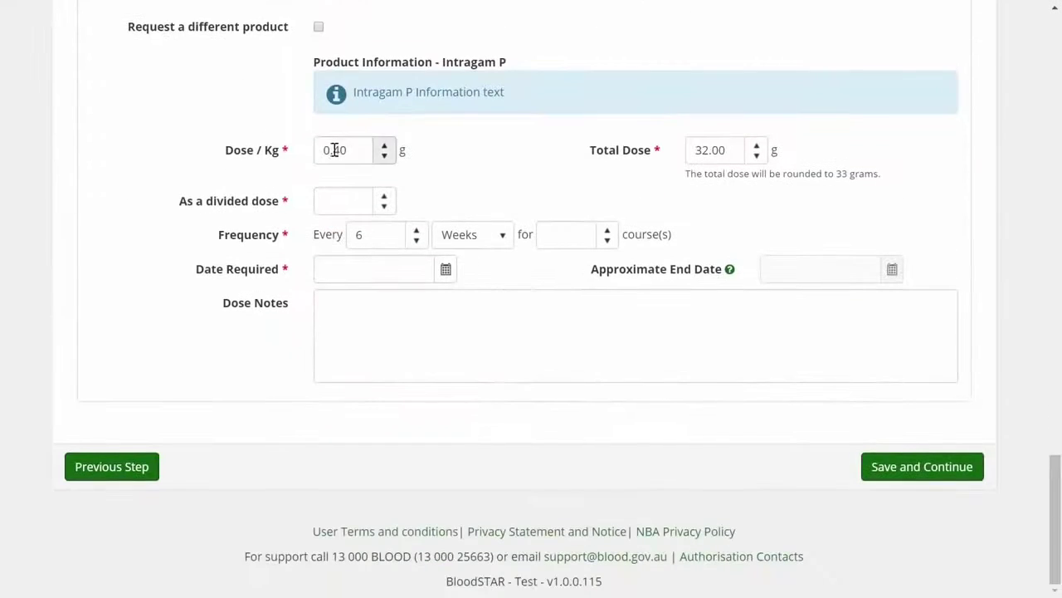
left_click(336, 149)
type("0")
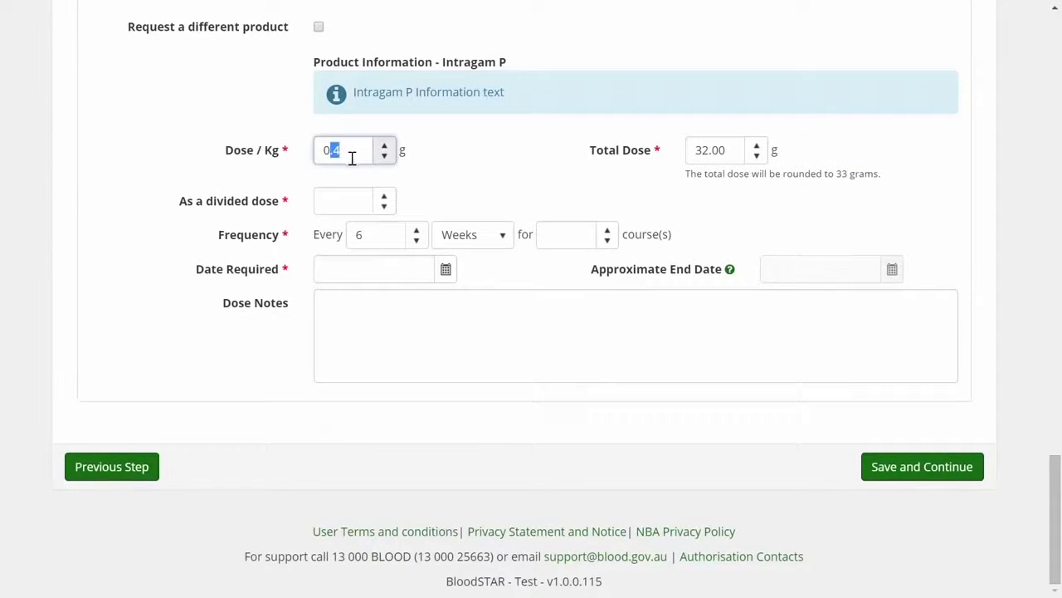
type(".5")
key("Tab")
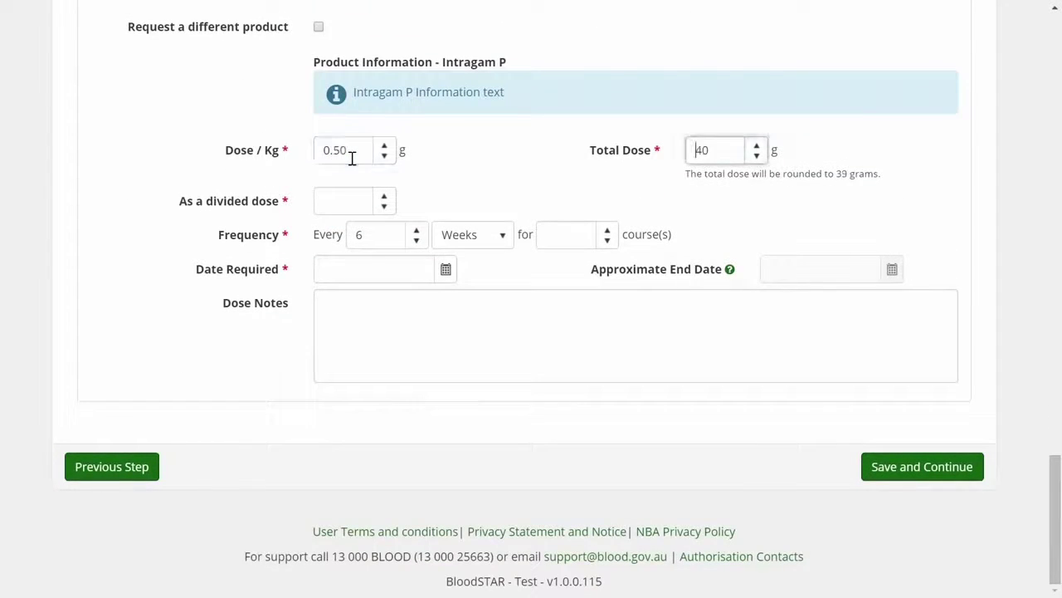
left_click(384, 197)
- Set maintenance every 4 weeks for 3 courses from 10-Feb-2016 and save the dosing step
left_click(417, 241)
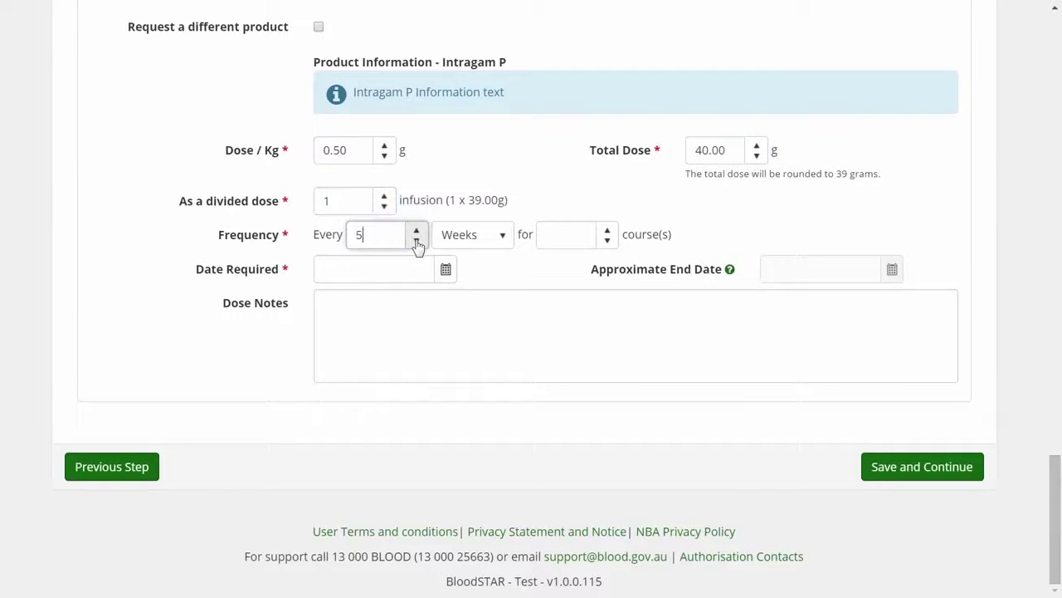
left_click(607, 231)
left_click(607, 231)
left_click(607, 231)
left_click(447, 273)
left_click(389, 399)
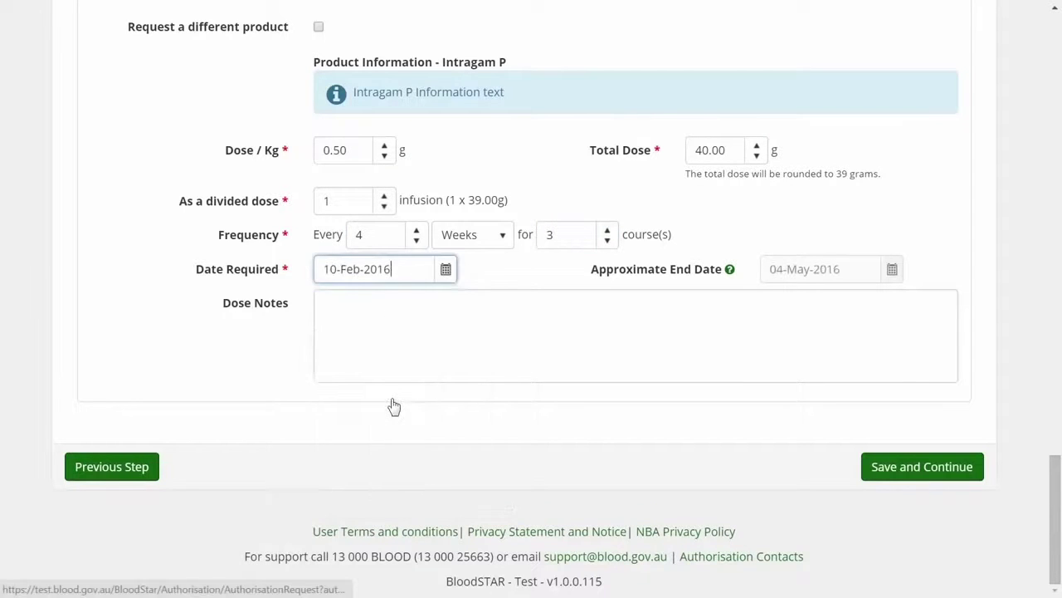
left_click(520, 340)
- Tick the Step 4 governance and patient-consent acknowledgement
left_click(927, 470)
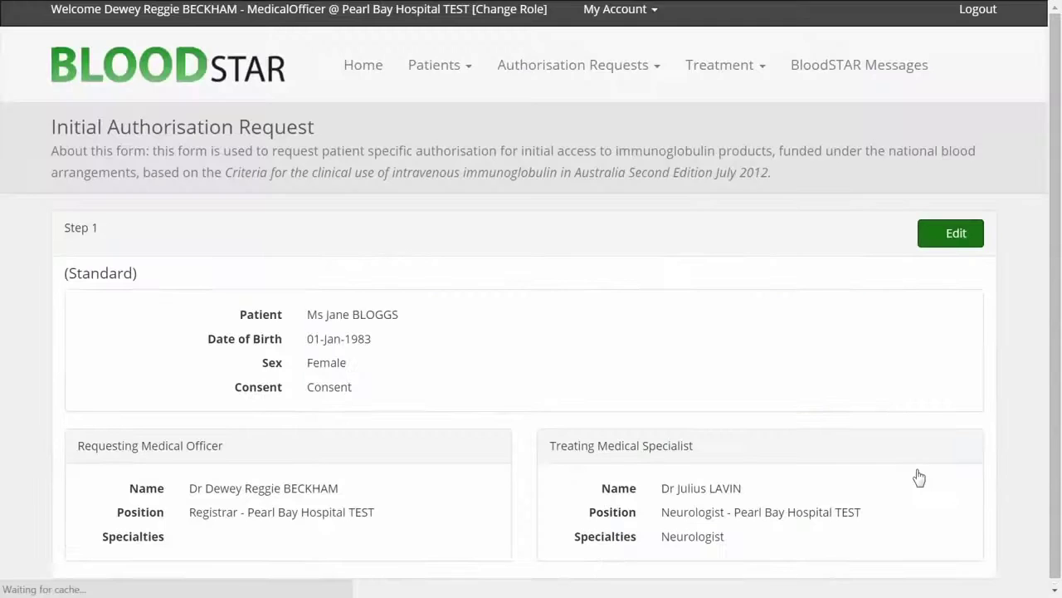
scroll(918, 476, "down", 5)
scroll(919, 476, "down", 10)
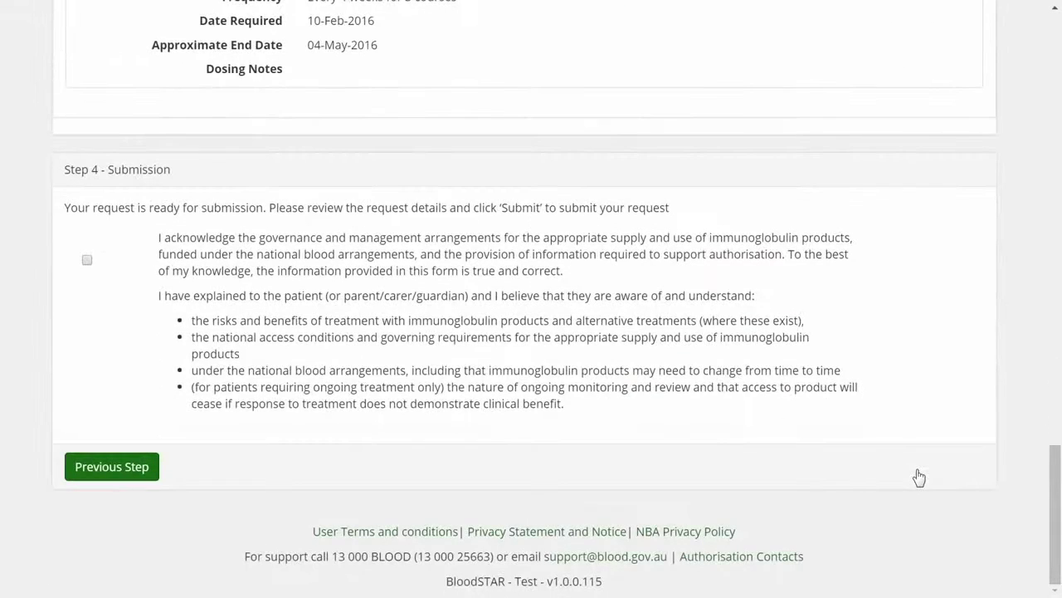
left_click(88, 261)
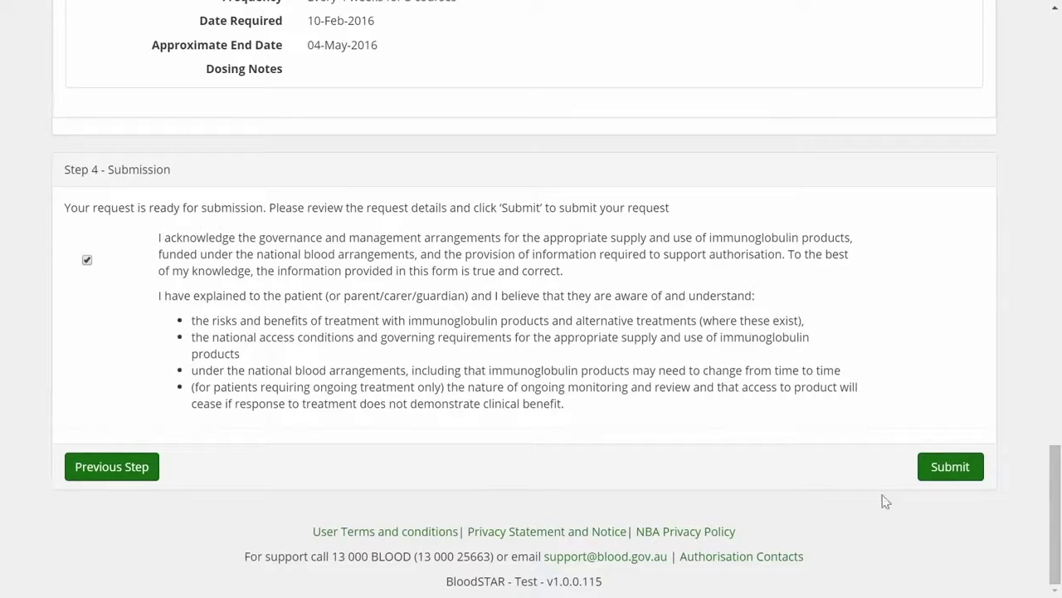
- Submit the request for assessment and confirm it shows 02-Feb-2016, Standard urgency and a reference number
left_click(950, 469)
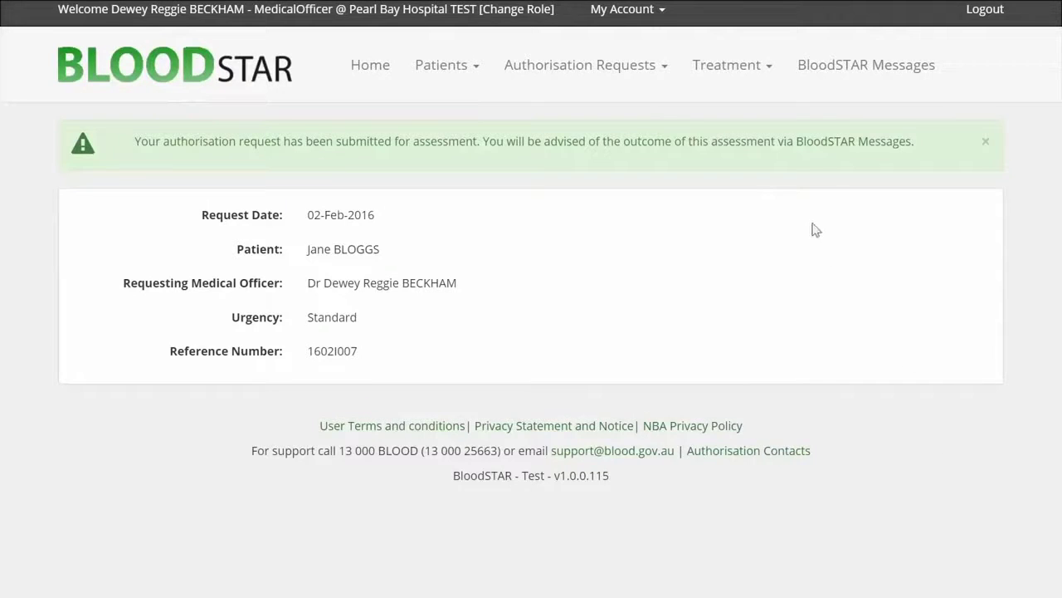
left_click_drag(336, 141, 479, 149)
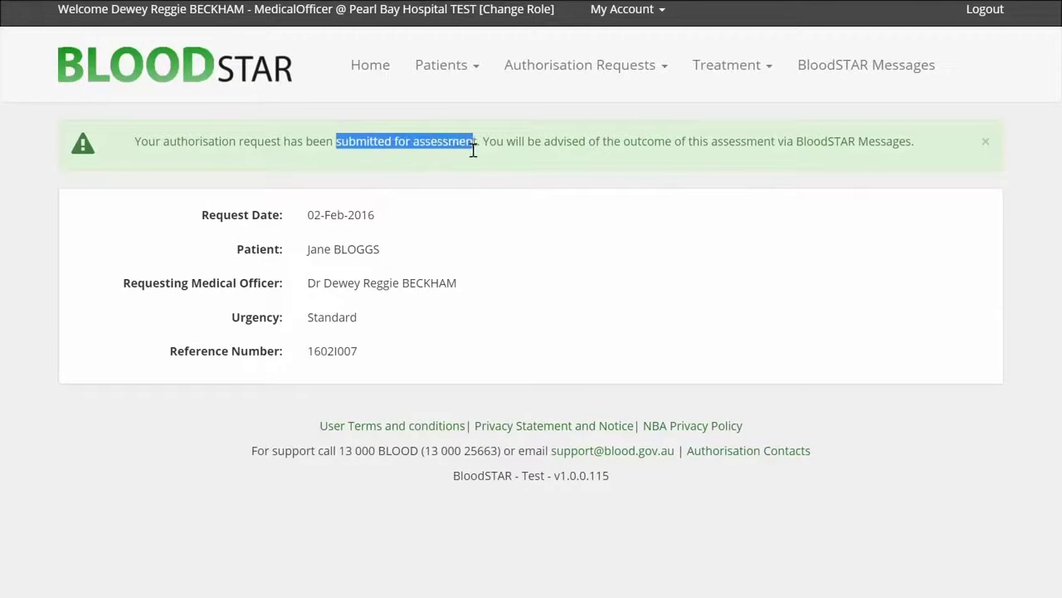
left_click(745, 164)
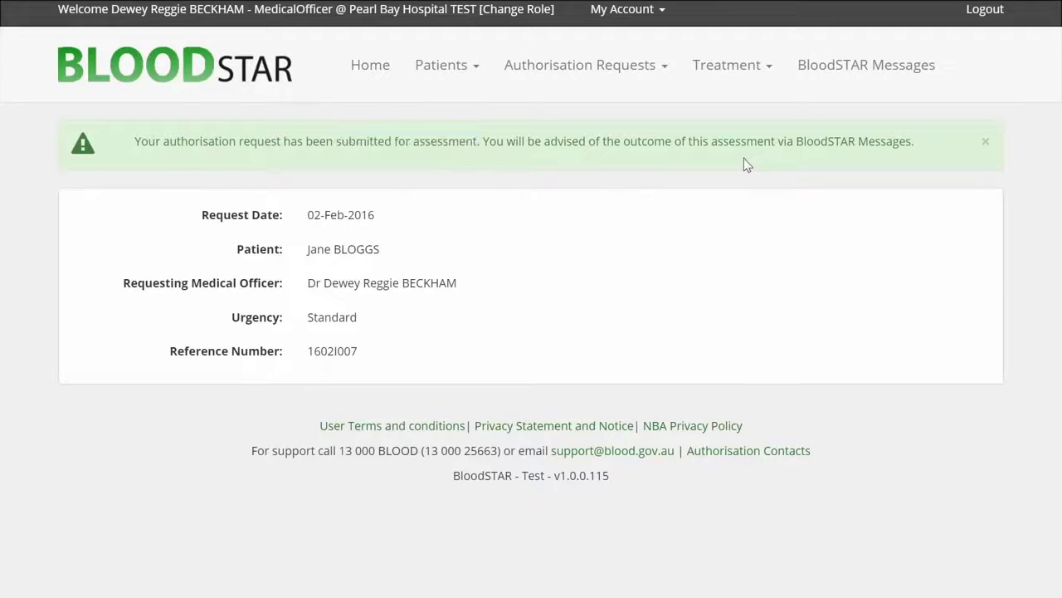